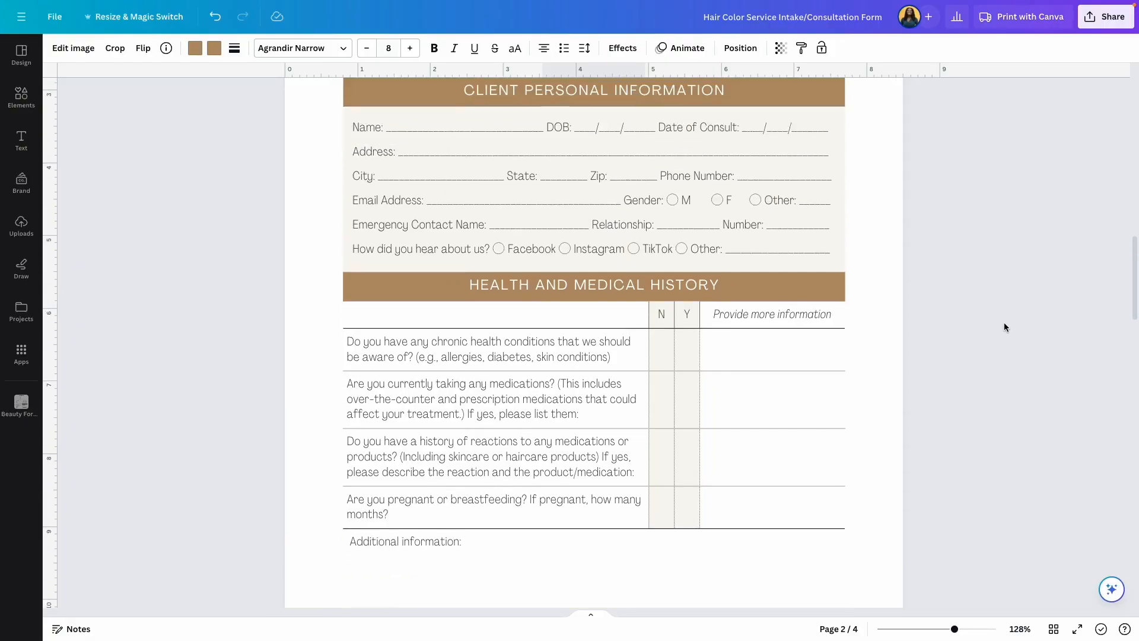
Look through the hair color intake form template on pages 2 to 4, including its header, health history, hair history and consent sections.
scroll(1004, 322, "up", 5)
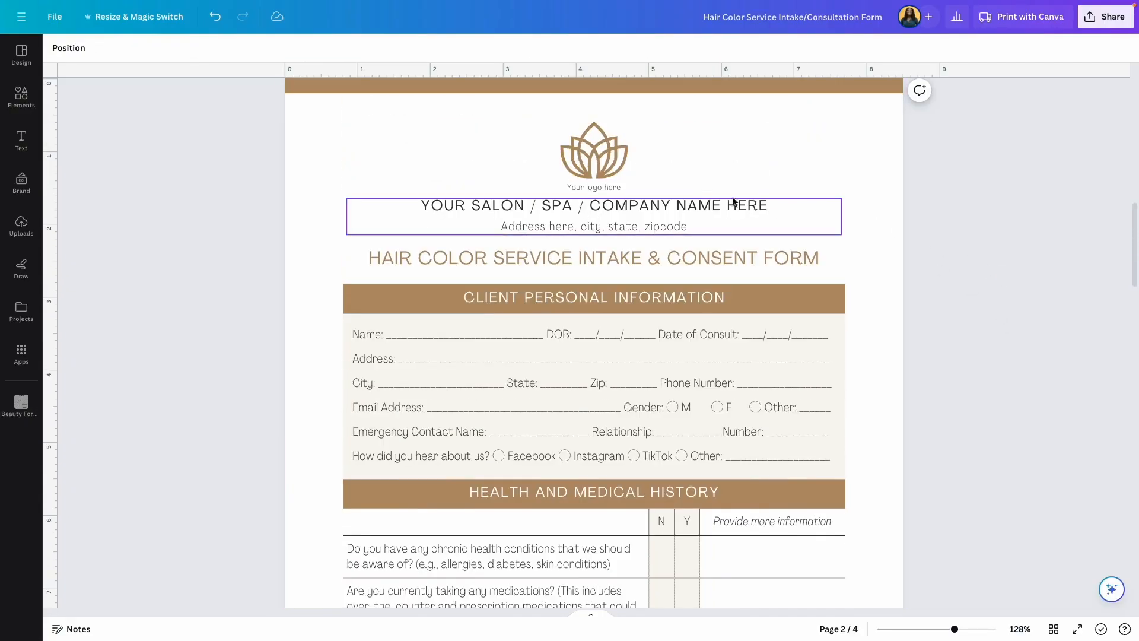
left_click(469, 208)
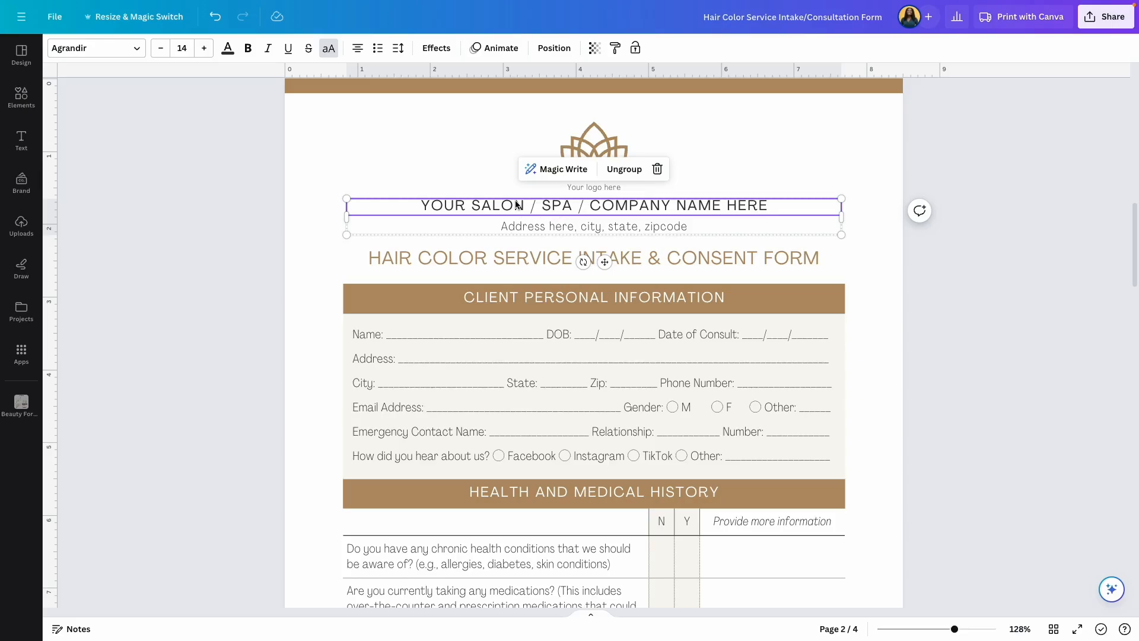
scroll(974, 287, "down", 5)
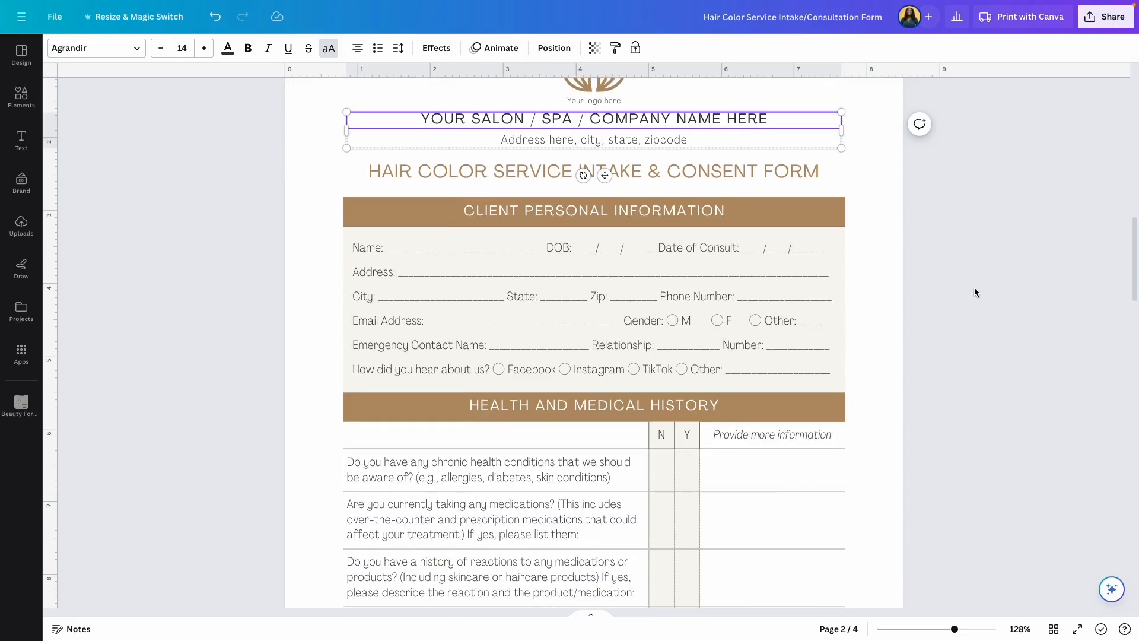
scroll(505, 285, "down", 5)
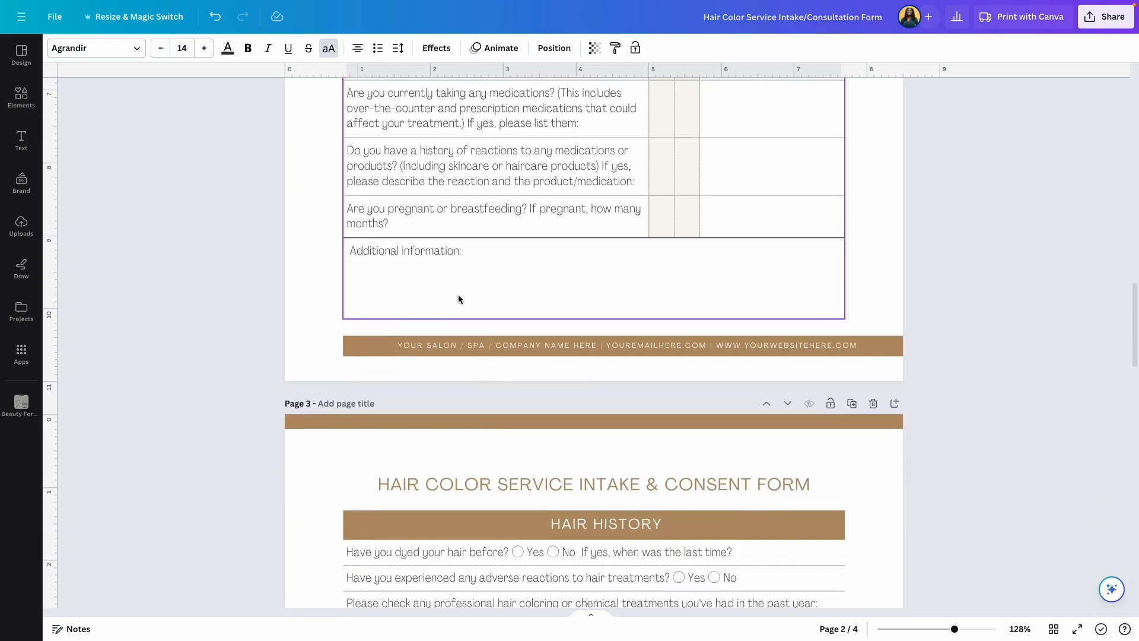
scroll(464, 285, "down", 12)
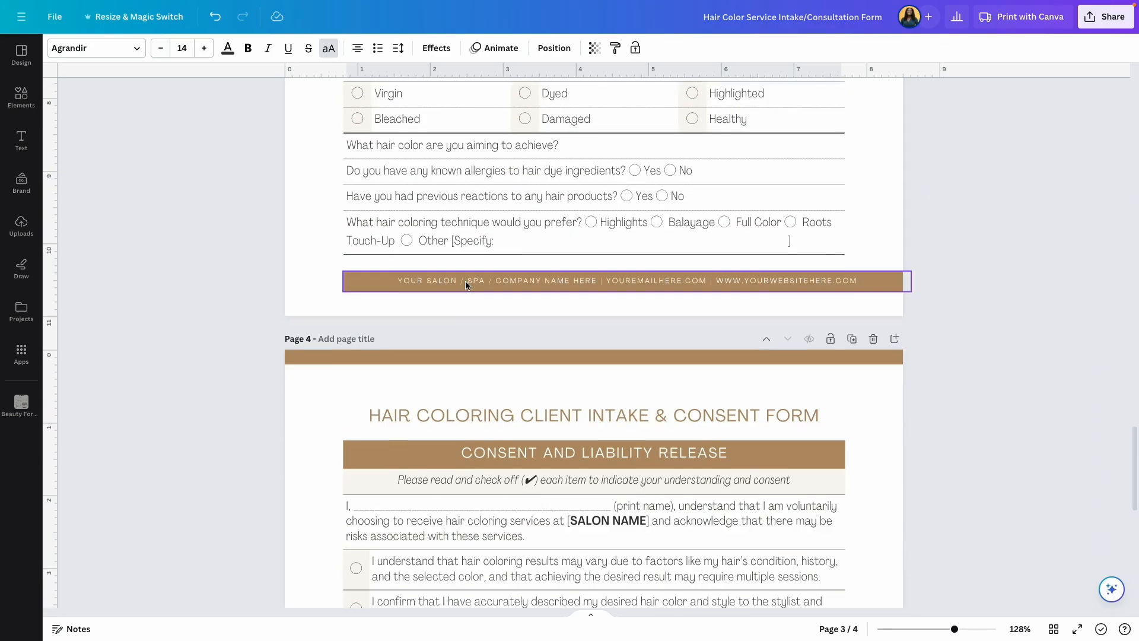
scroll(499, 287, "down", 5)
scroll(518, 362, "down", 5)
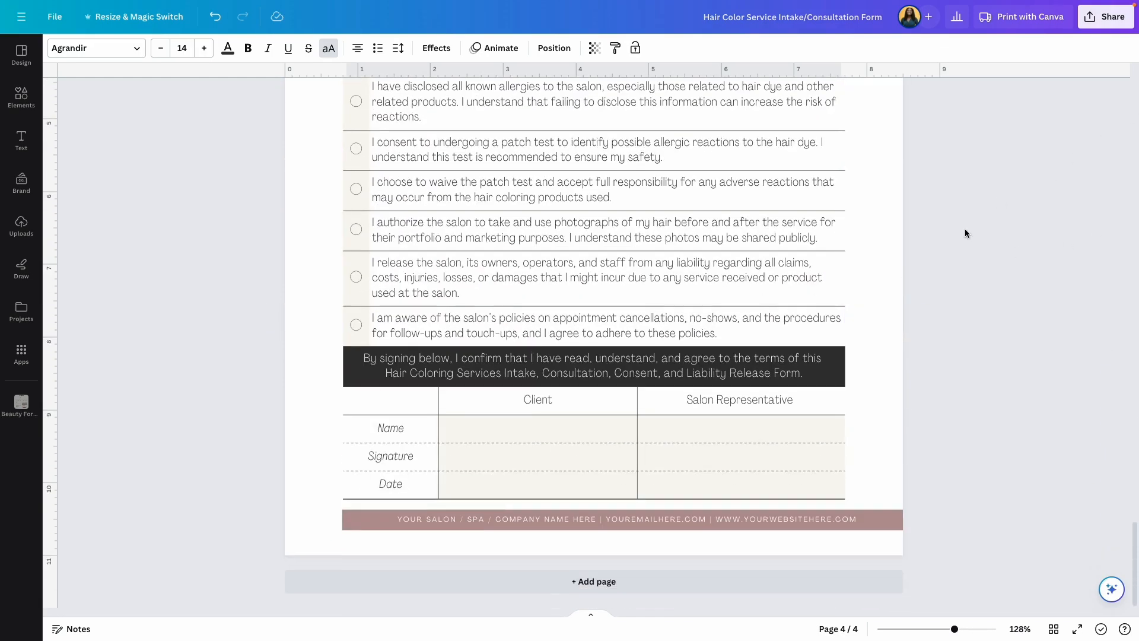
scroll(1070, 110, "up", 17)
scroll(1070, 143, "up", 15)
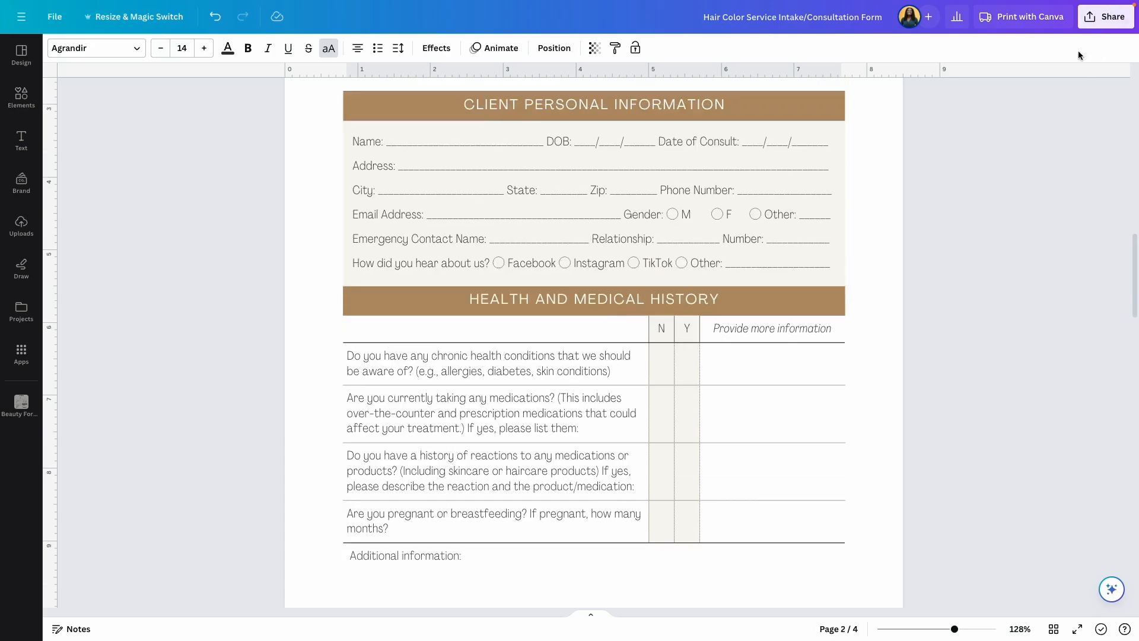
Download all pages of the hair color intake form as a PDF Print file.
left_click(1105, 17)
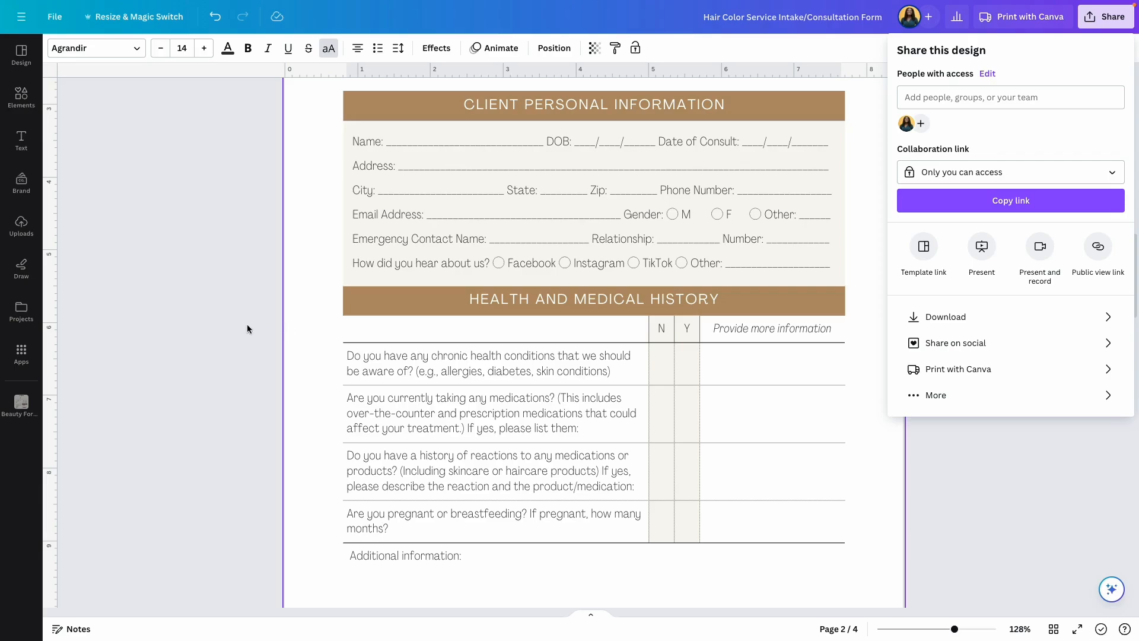
left_click(998, 509)
left_click(1105, 23)
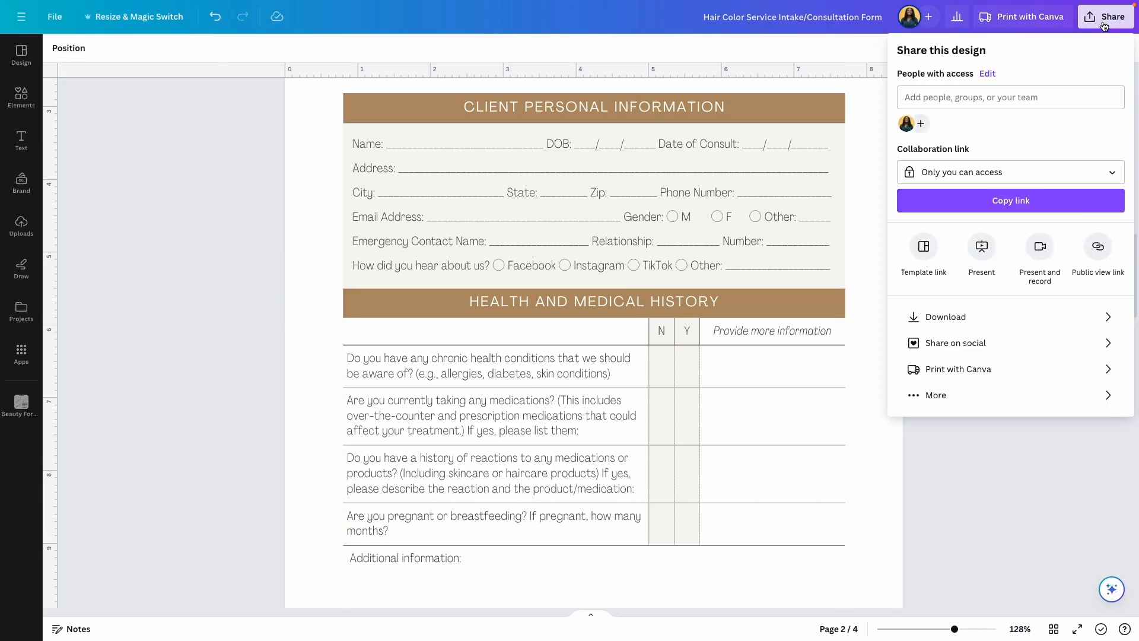
left_click(938, 320)
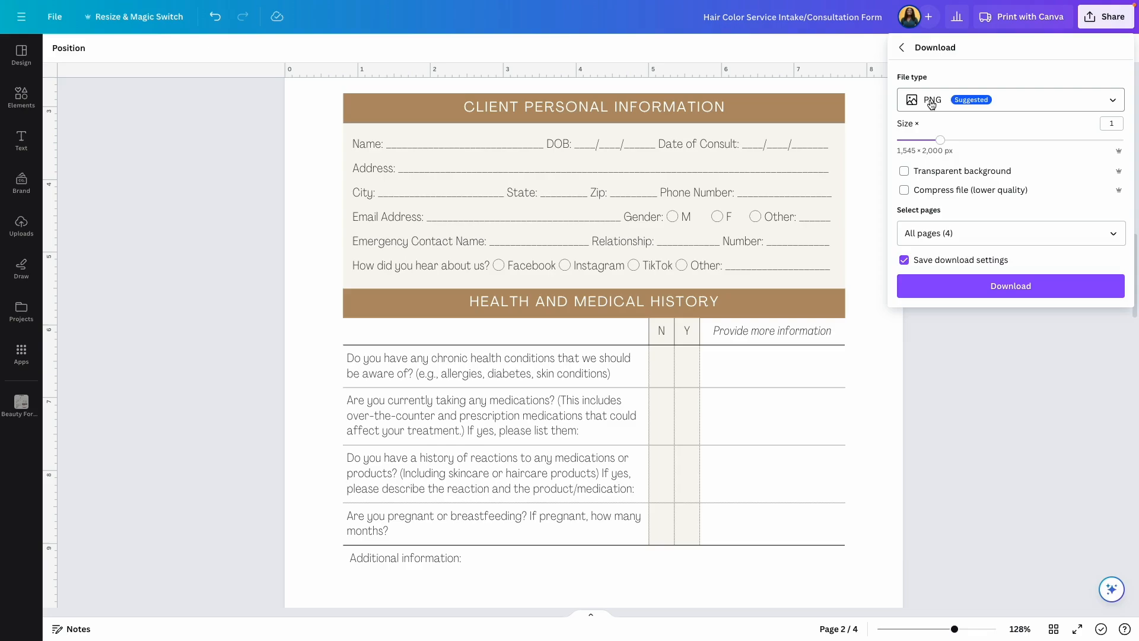
left_click(931, 105)
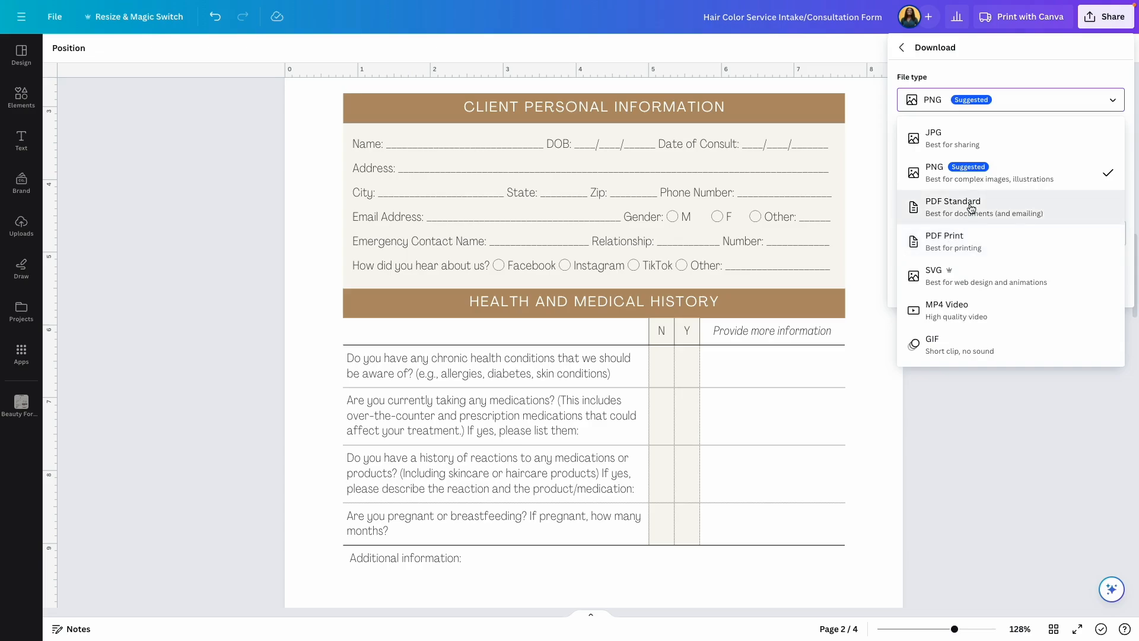
left_click(949, 241)
left_click(1008, 295)
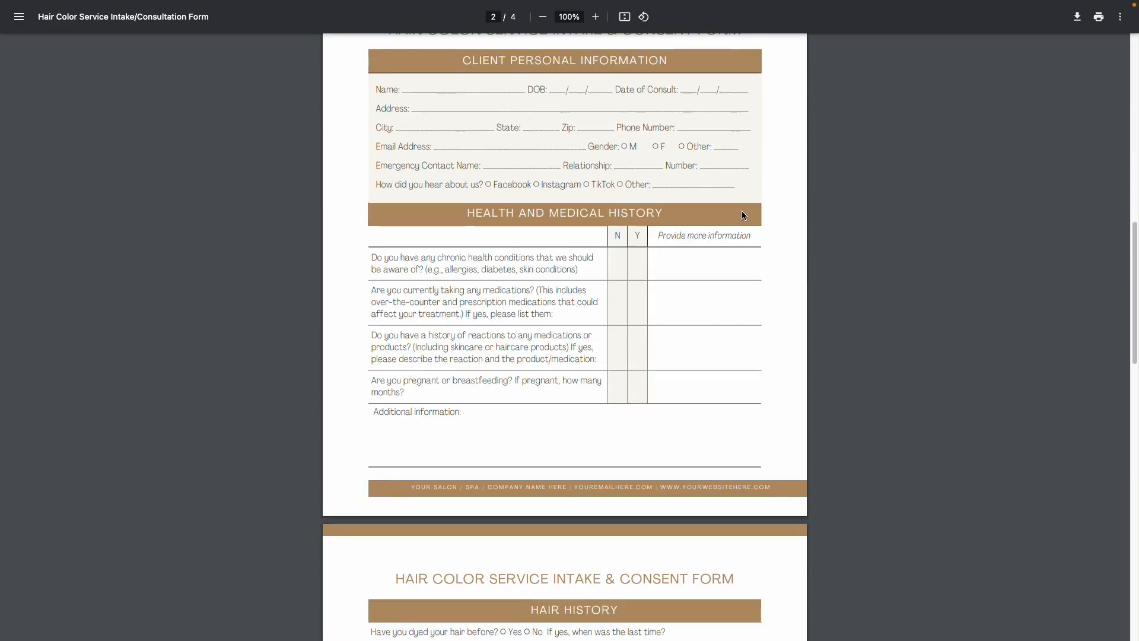
Check the exported PDF's second page, from the logo header to the health and medical history section.
scroll(742, 211, "up", 5)
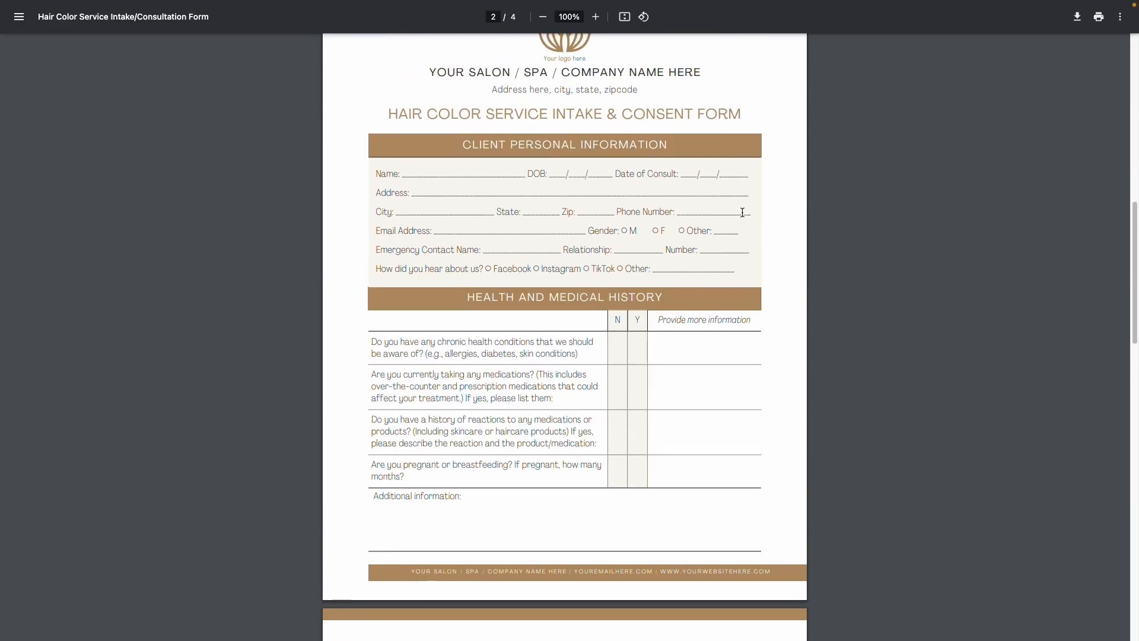
scroll(742, 213, "down", 1)
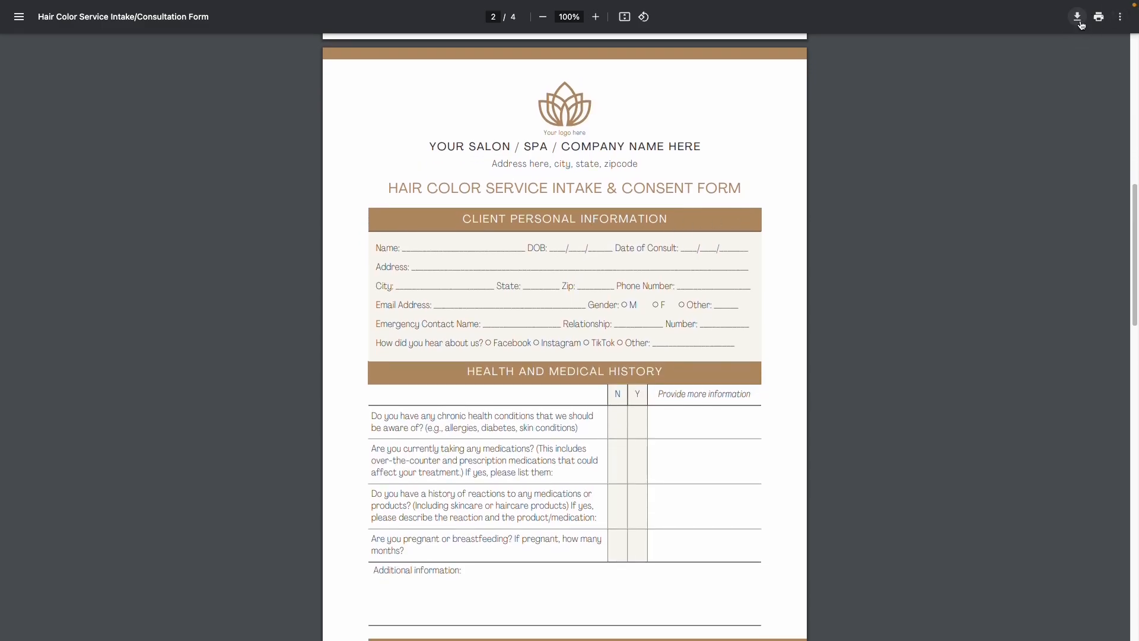
scroll(403, 310, "up", 1)
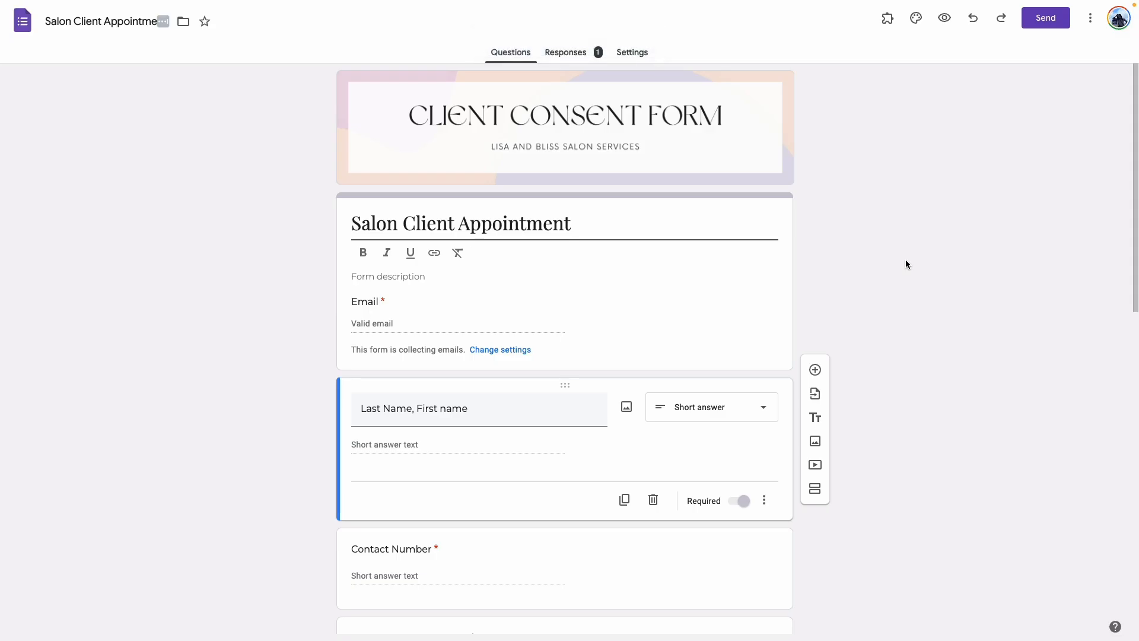
Switch to the Salon Client Appointment form in Google Forms and examine its banner, contact fields, service options and consent questions.
scroll(906, 264, "down", 1)
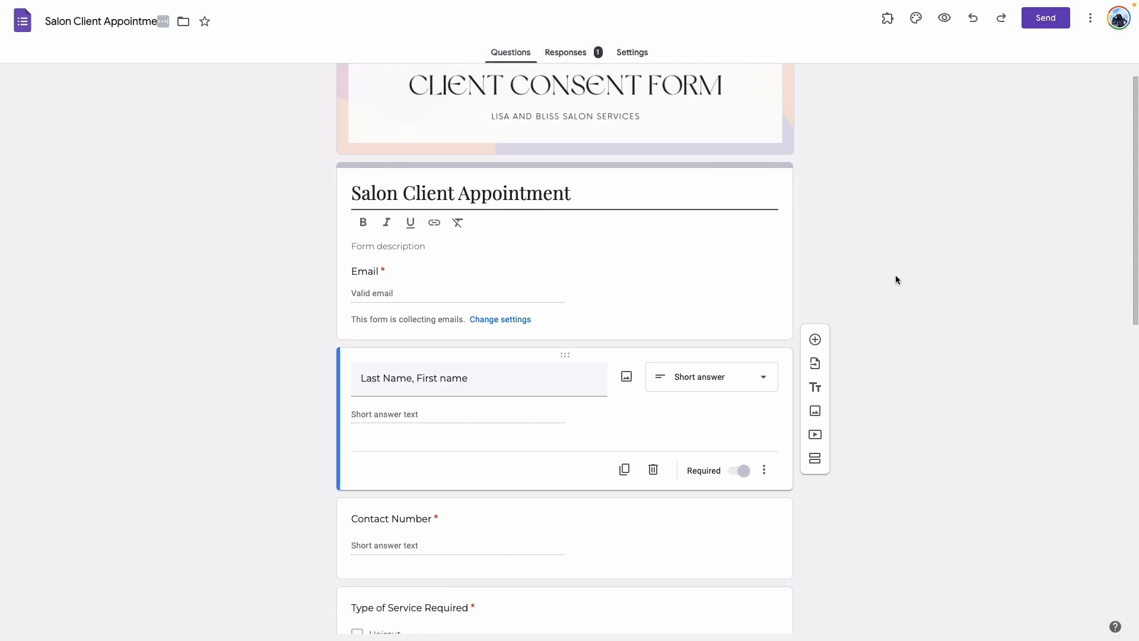
scroll(872, 277, "down", 10)
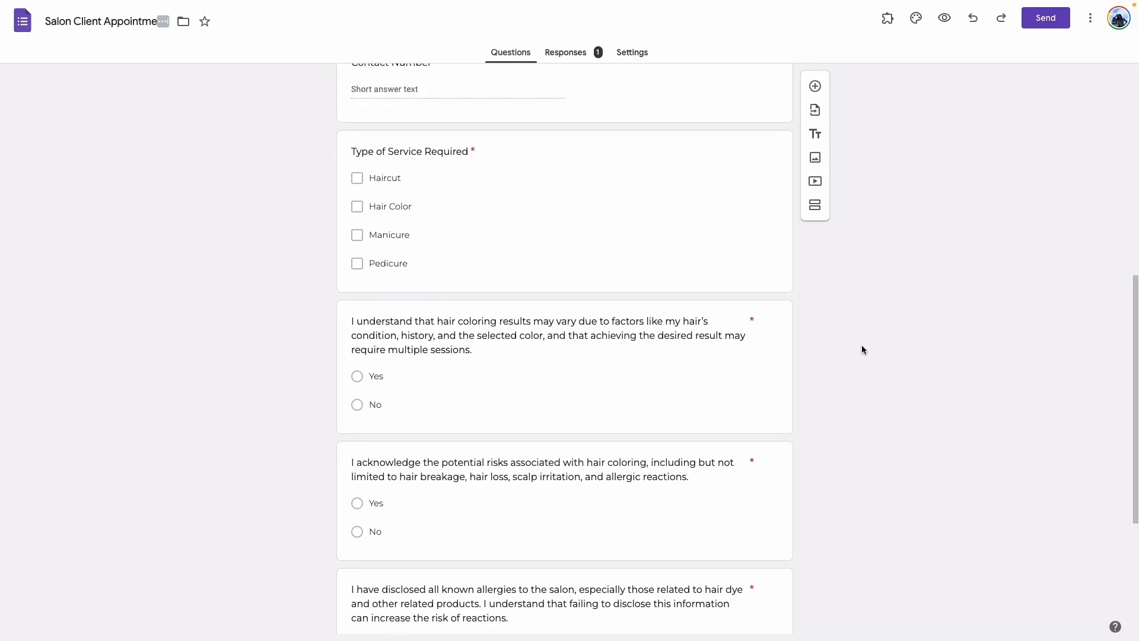
scroll(862, 346, "up", 3)
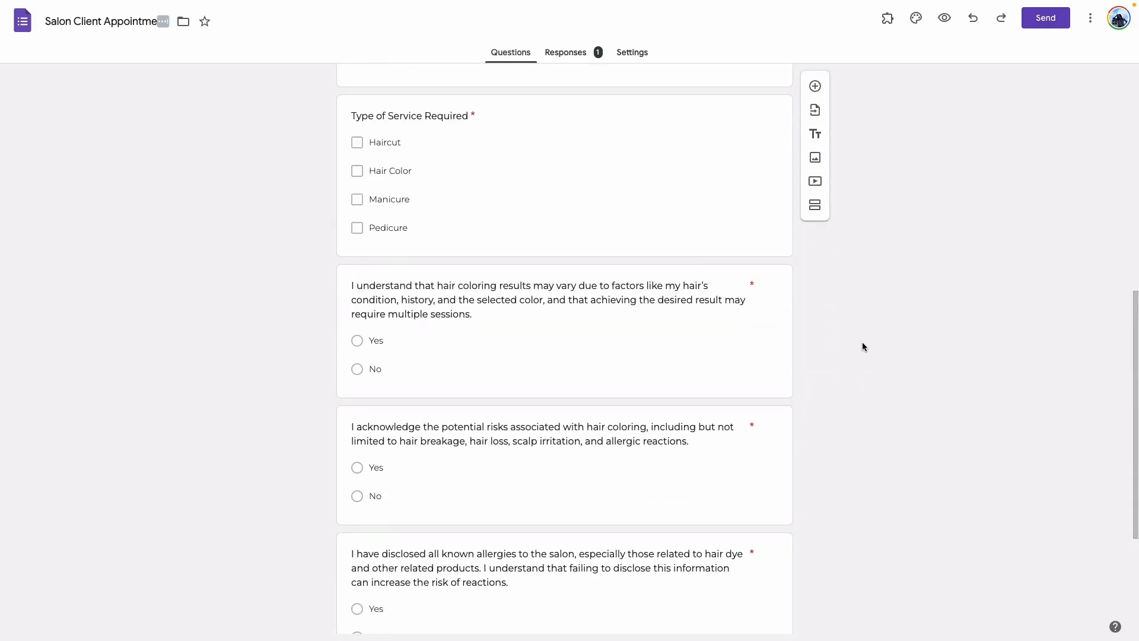
scroll(862, 346, "up", 3)
scroll(613, 284, "down", 1)
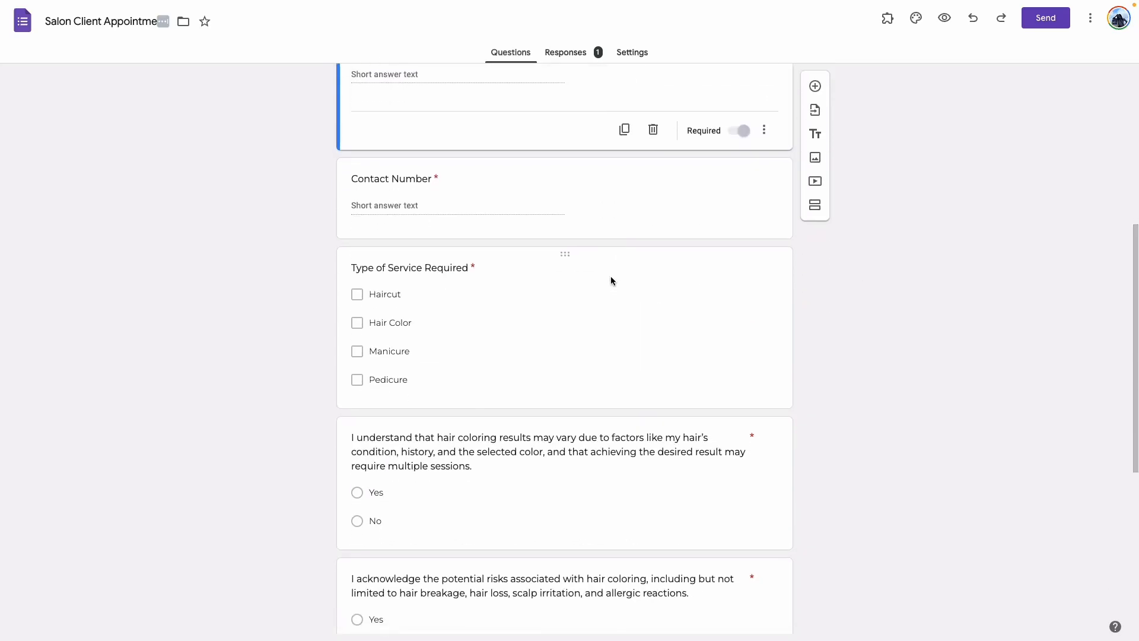
scroll(611, 277, "down", 5)
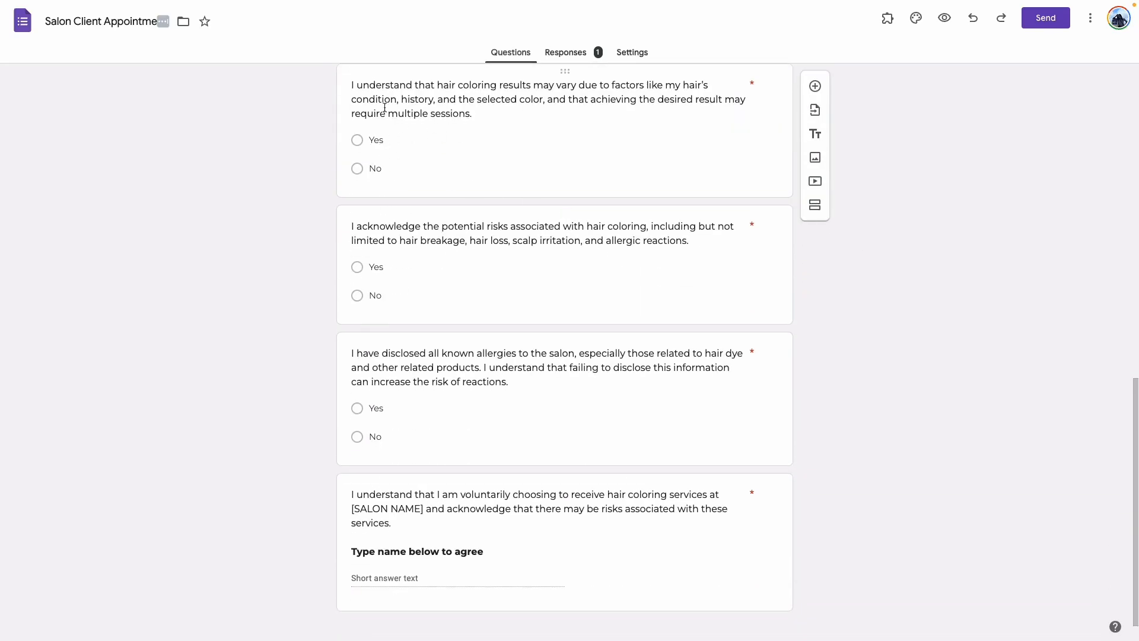
scroll(528, 322, "up", 3)
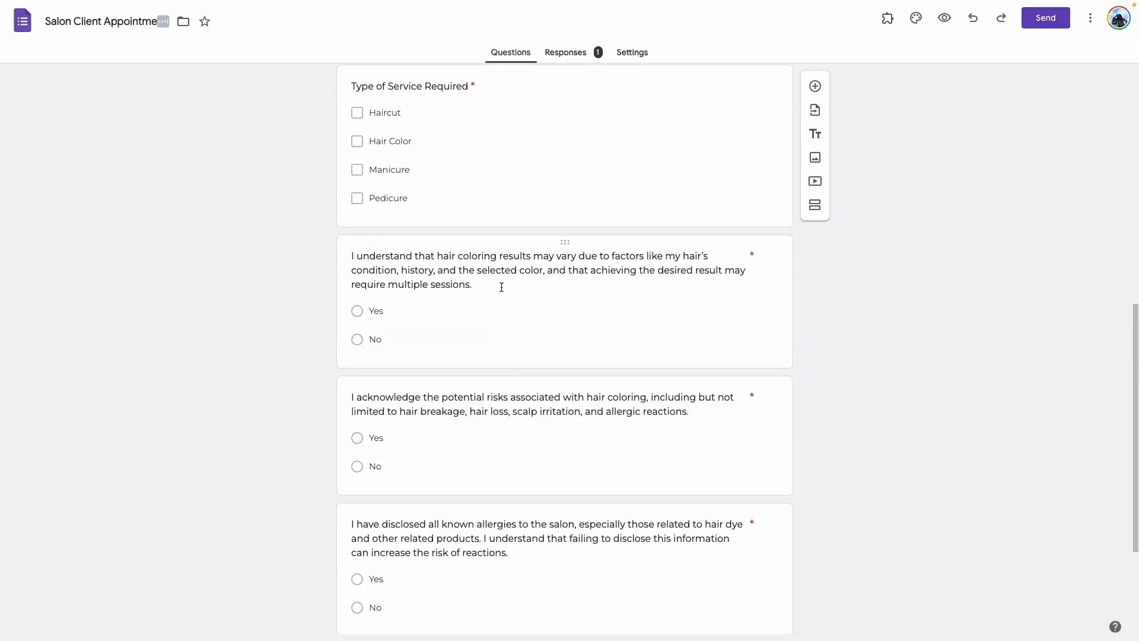
scroll(534, 296, "down", 3)
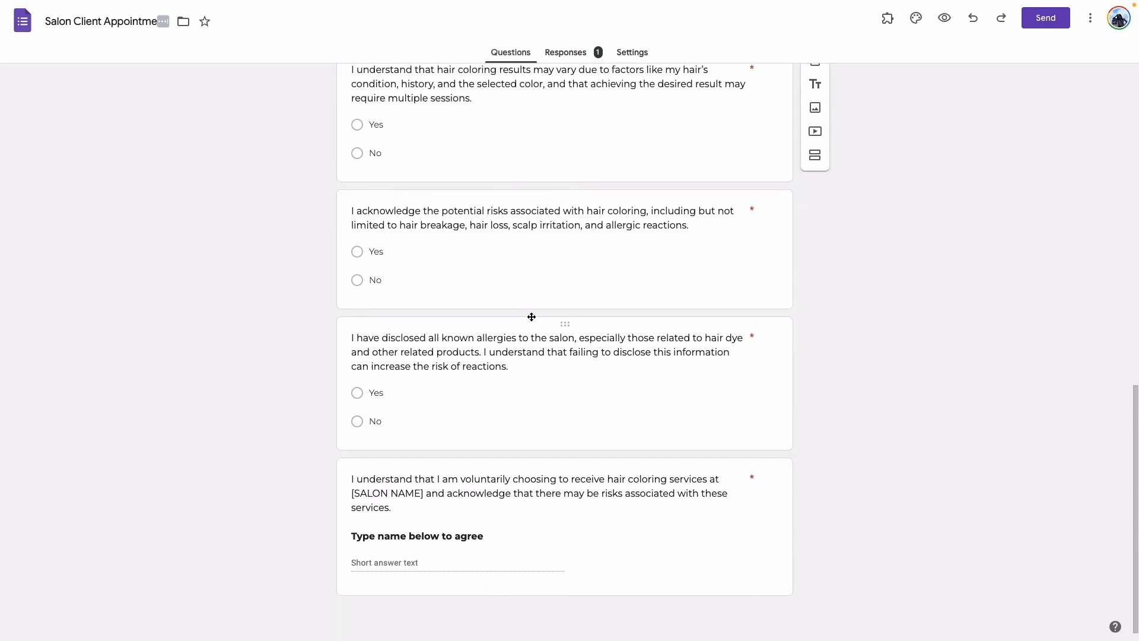
scroll(534, 310, "up", 10)
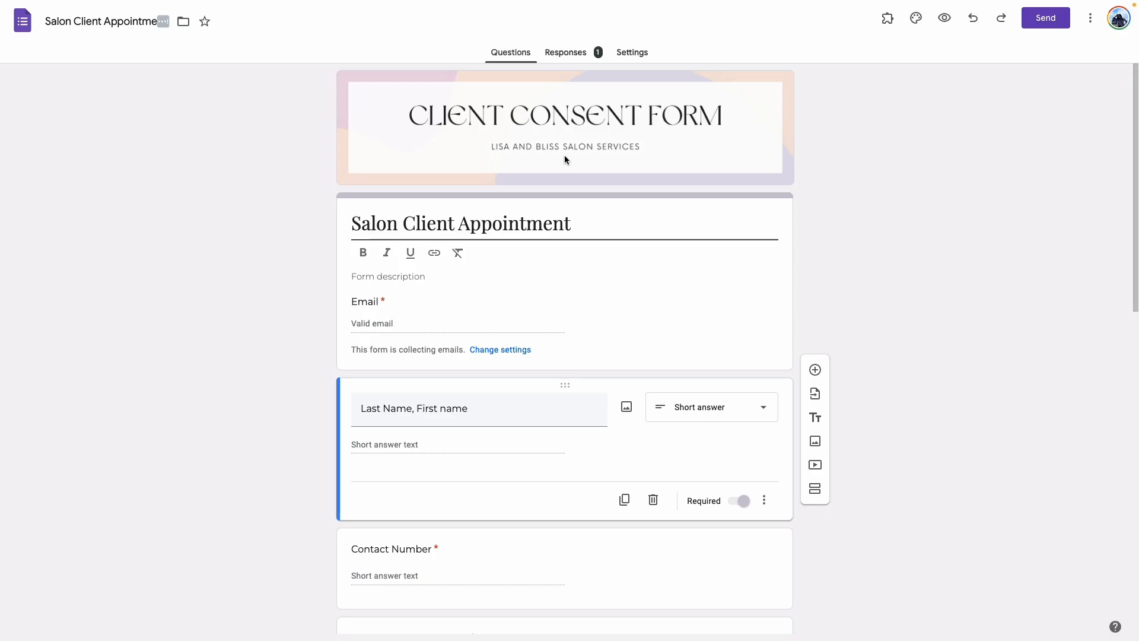
Review the form's question types and required markers, from the email field to the hair coloring acknowledgement questions.
scroll(523, 290, "down", 2)
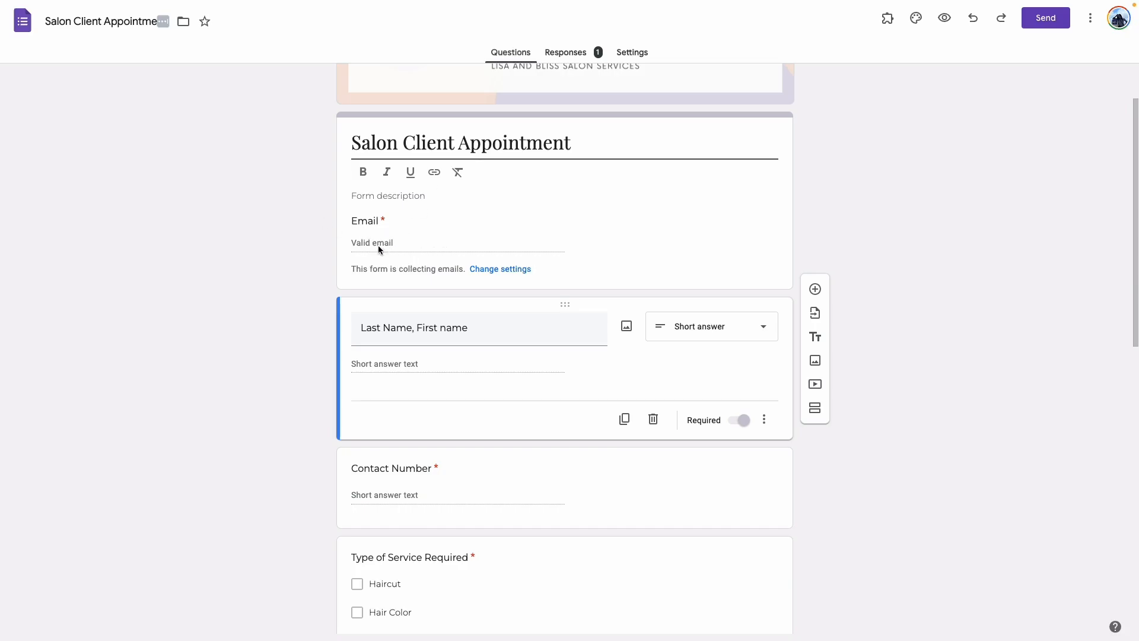
scroll(481, 282, "down", 3)
scroll(505, 301, "down", 2)
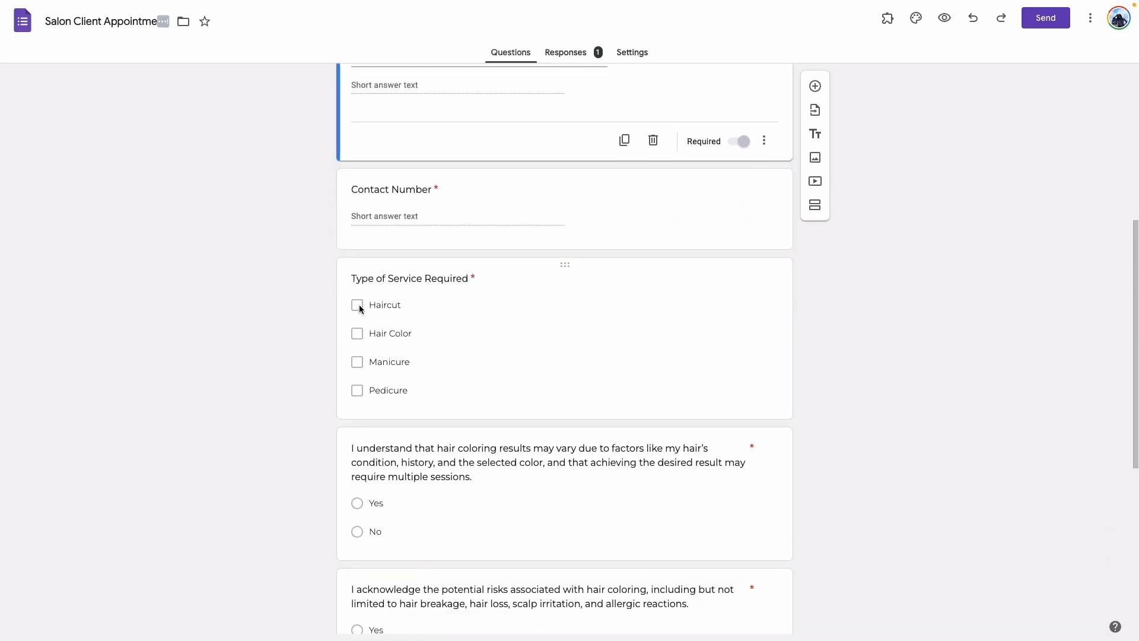
scroll(380, 367, "down", 4)
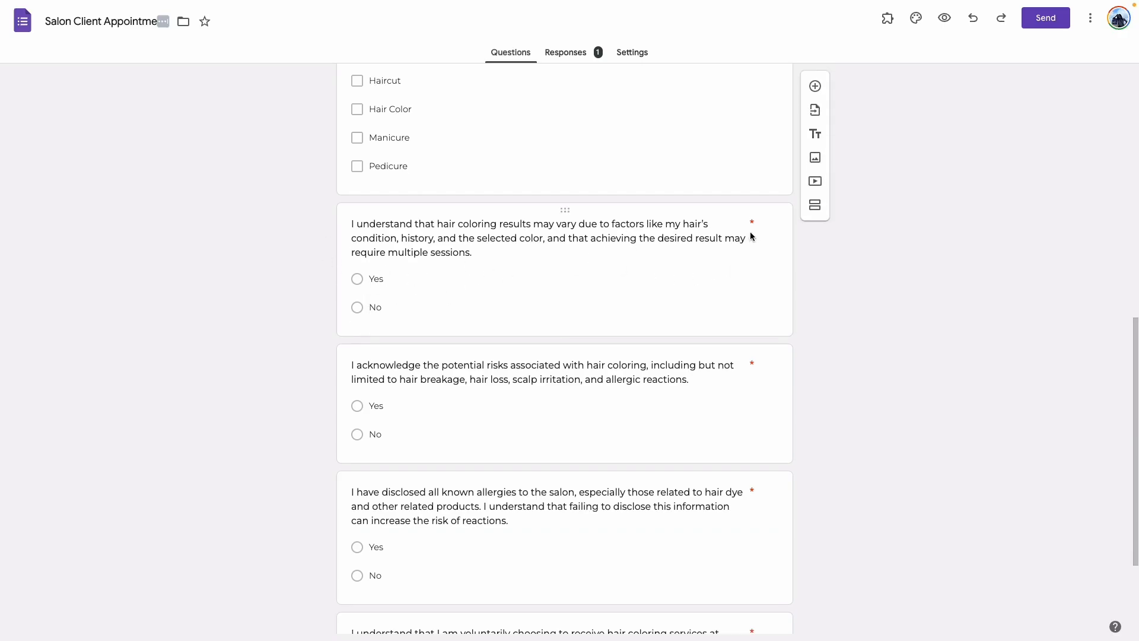
scroll(604, 326, "up", 10)
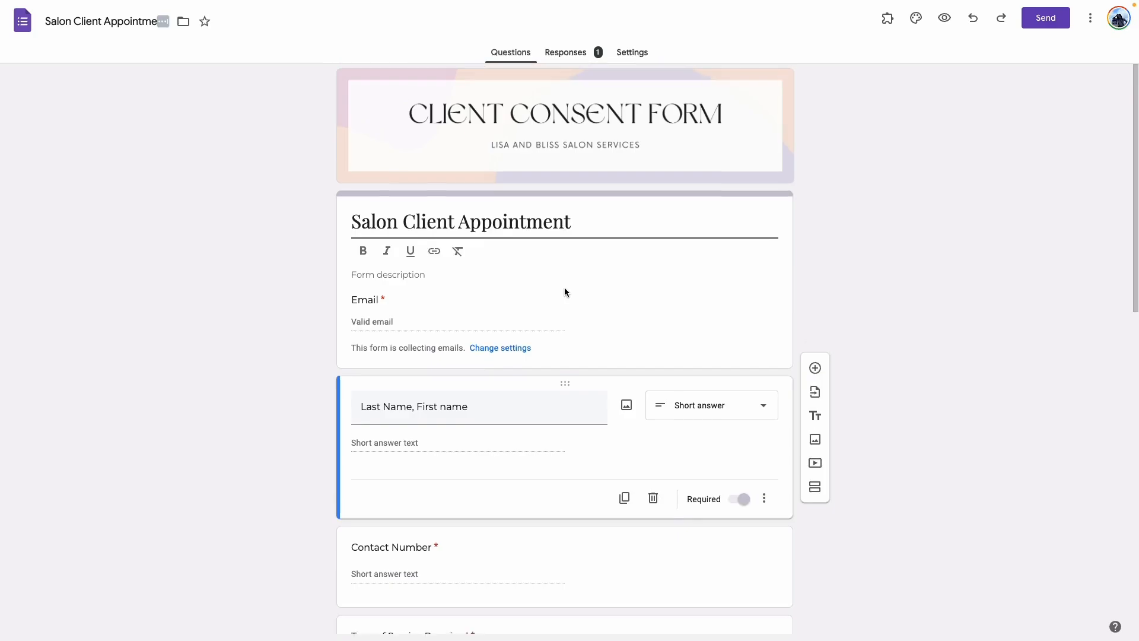
scroll(631, 261, "down", 5)
scroll(631, 262, "down", 5)
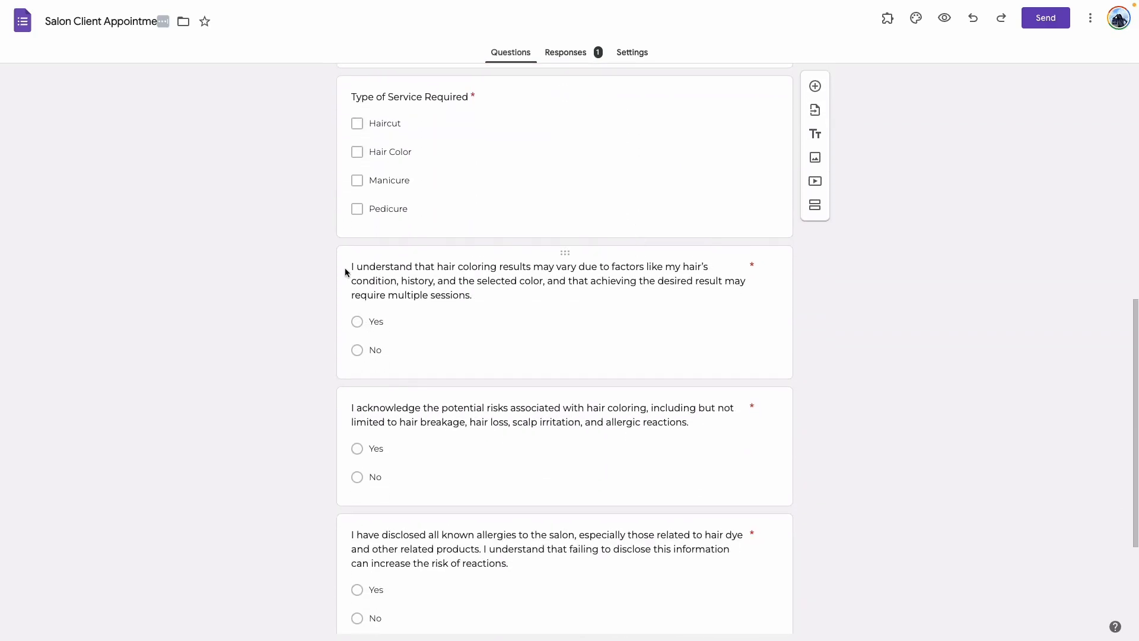
scroll(335, 332, "up", 2)
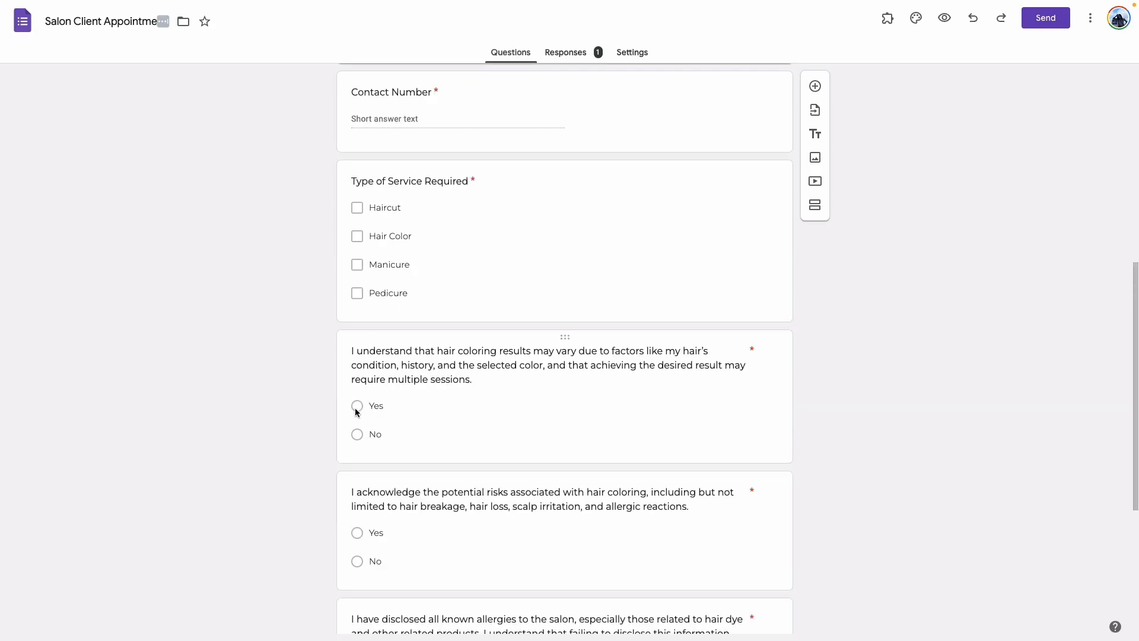
Copy the form's shortened shareable link from the send options and close the dialog.
scroll(362, 437, "up", 8)
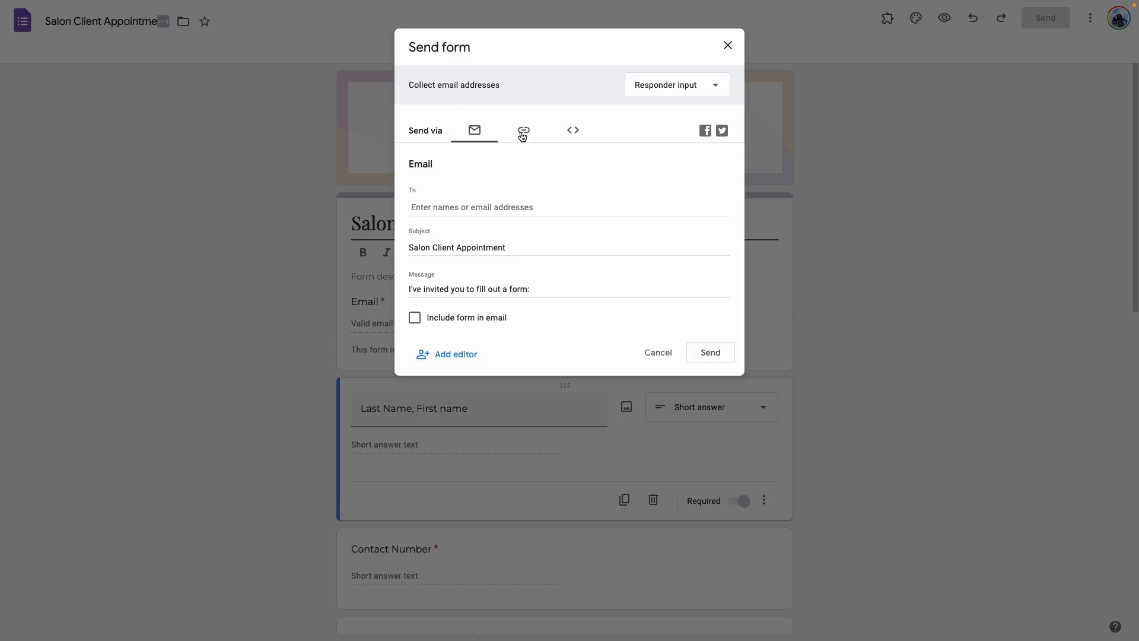
left_click(522, 134)
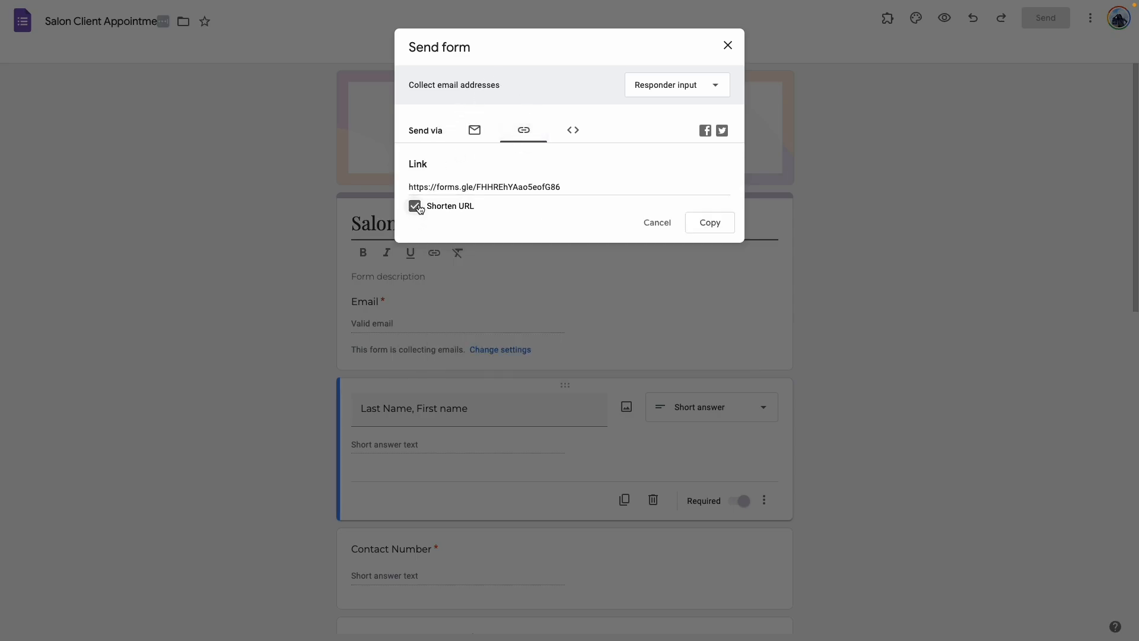
left_click(709, 222)
left_click(727, 46)
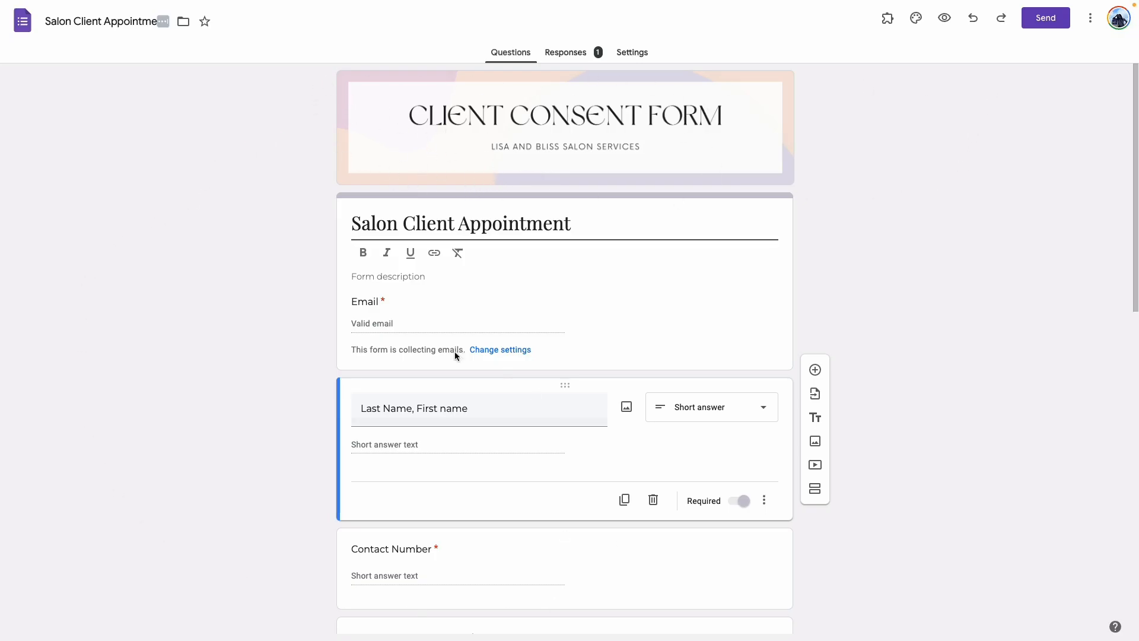
Examine the respondent view of the Salon Client Appointment form, from the name and contact fields to the consent questions.
scroll(444, 367, "down", 9)
scroll(444, 367, "up", 9)
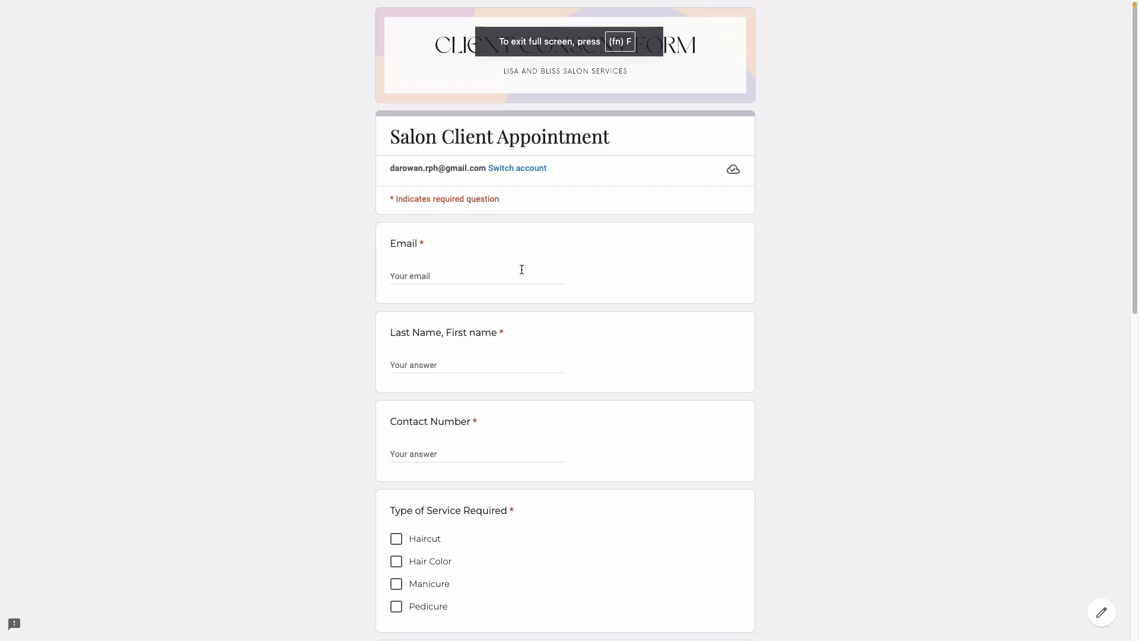
scroll(792, 279, "down", 1)
scroll(792, 279, "up", 1)
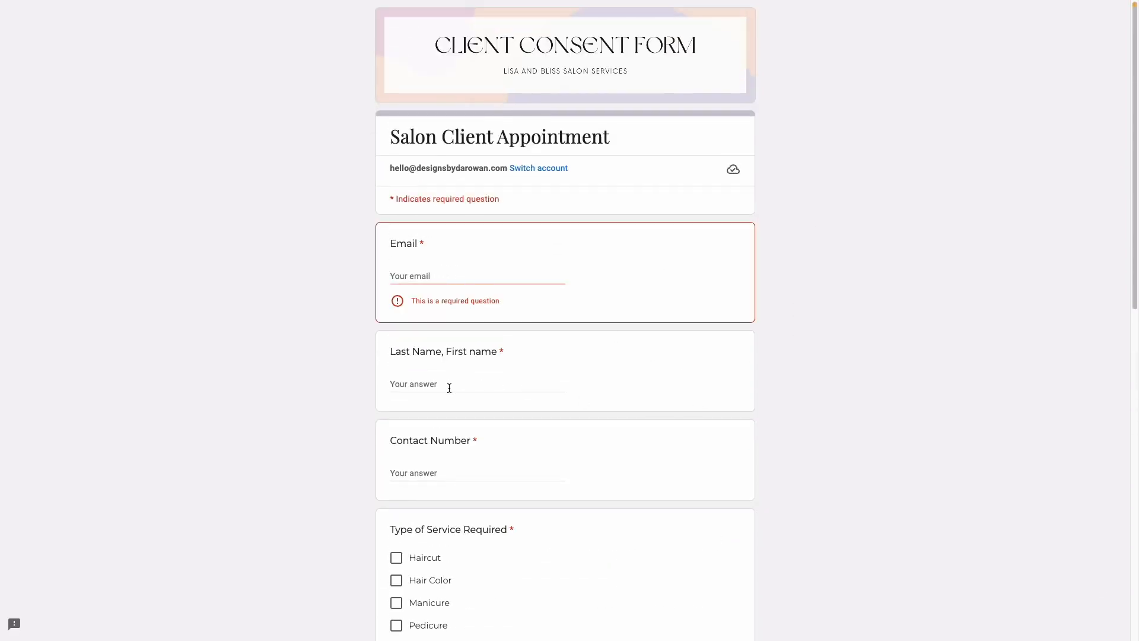
left_click(450, 388)
scroll(439, 300, "down", 3)
left_click(440, 262)
scroll(478, 327, "down", 1)
scroll(478, 327, "down", 8)
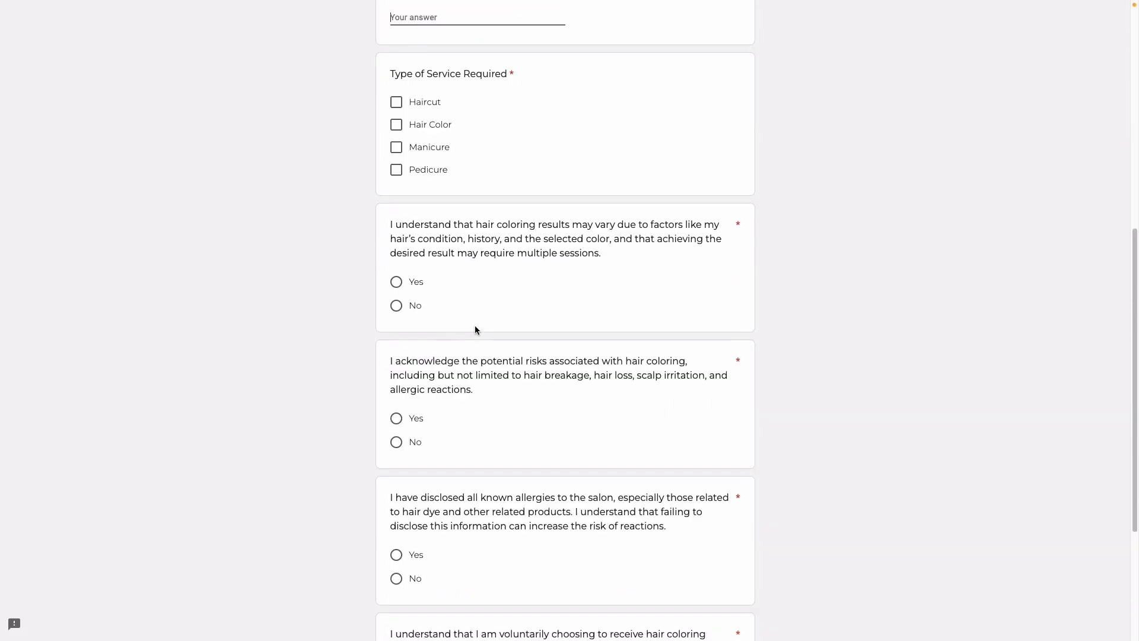
Recheck the required contact fields, service options and hair coloring consent questions in the respondent view.
scroll(547, 338, "up", 9)
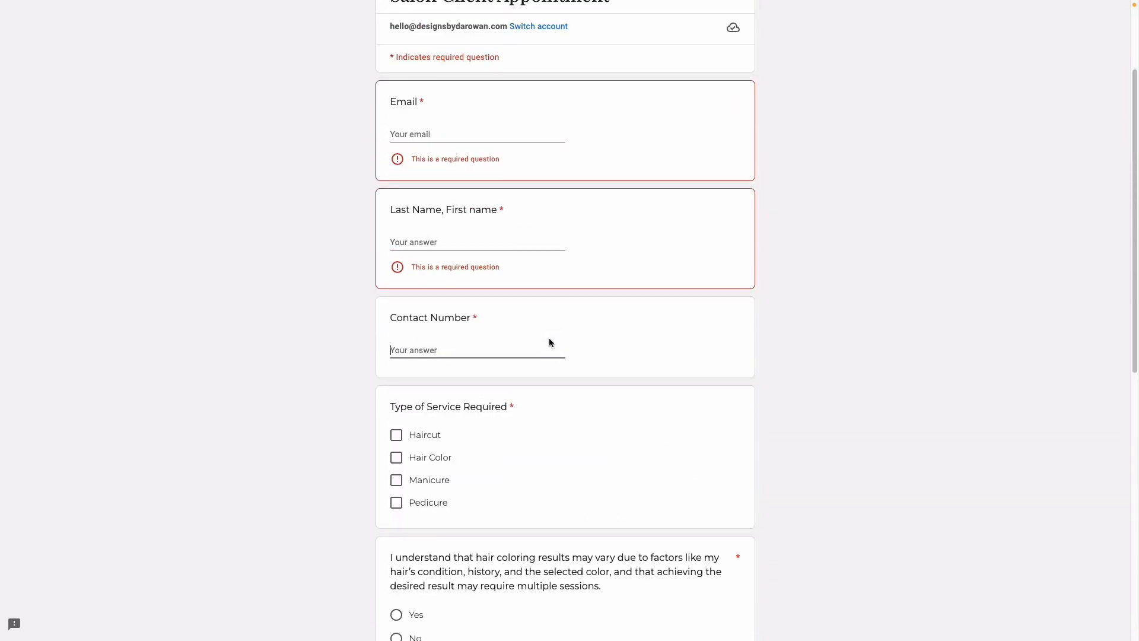
scroll(549, 343, "down", 5)
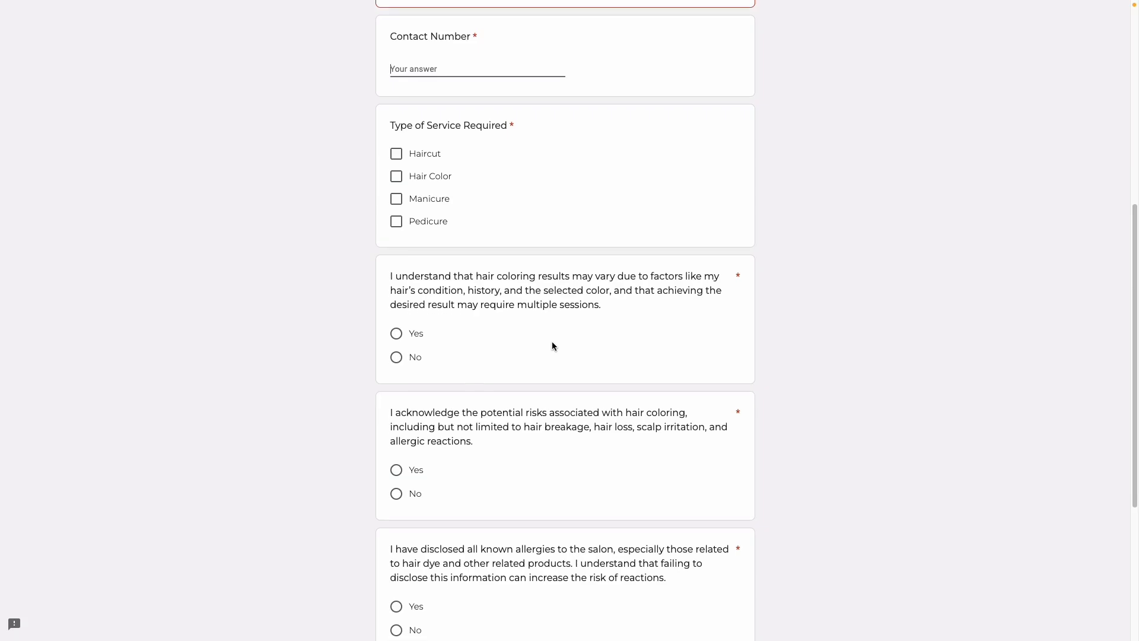
scroll(551, 347, "down", 3)
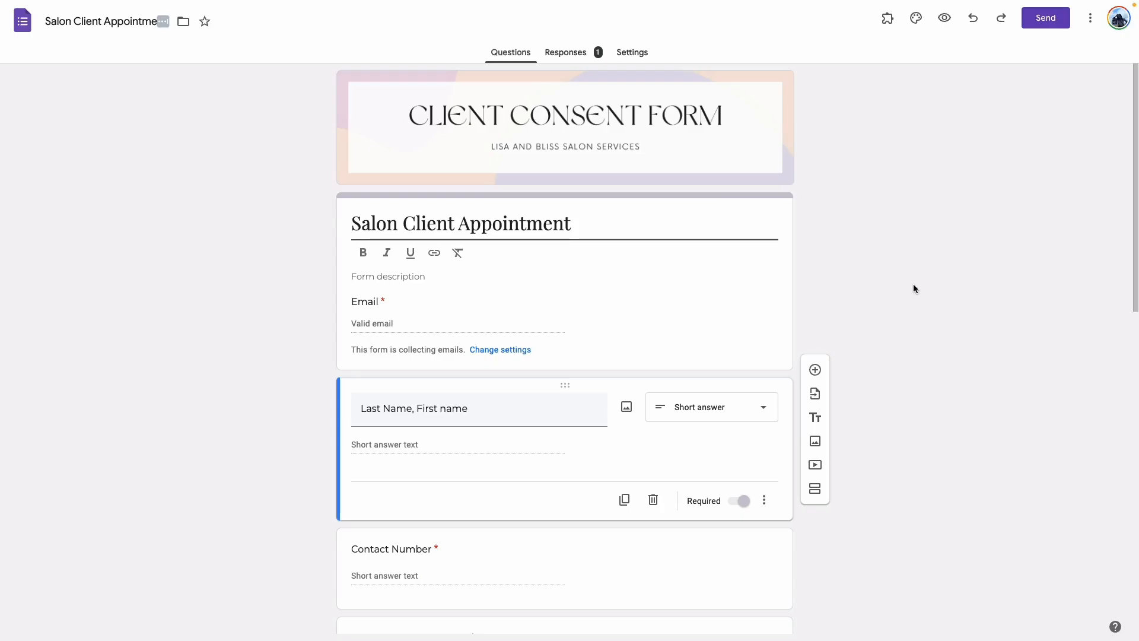
Review the form's response summary, and switch to the linked Google Sheets spreadsheet to view the client record in row 2.
left_click(567, 54)
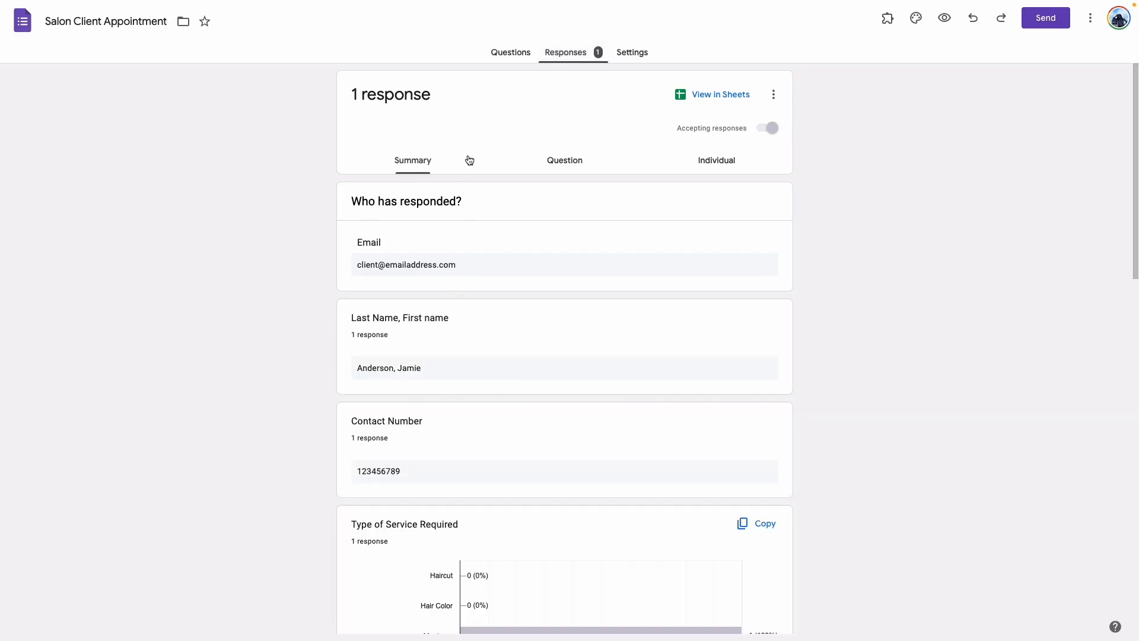
scroll(496, 191, "down", 2)
scroll(496, 193, "up", 2)
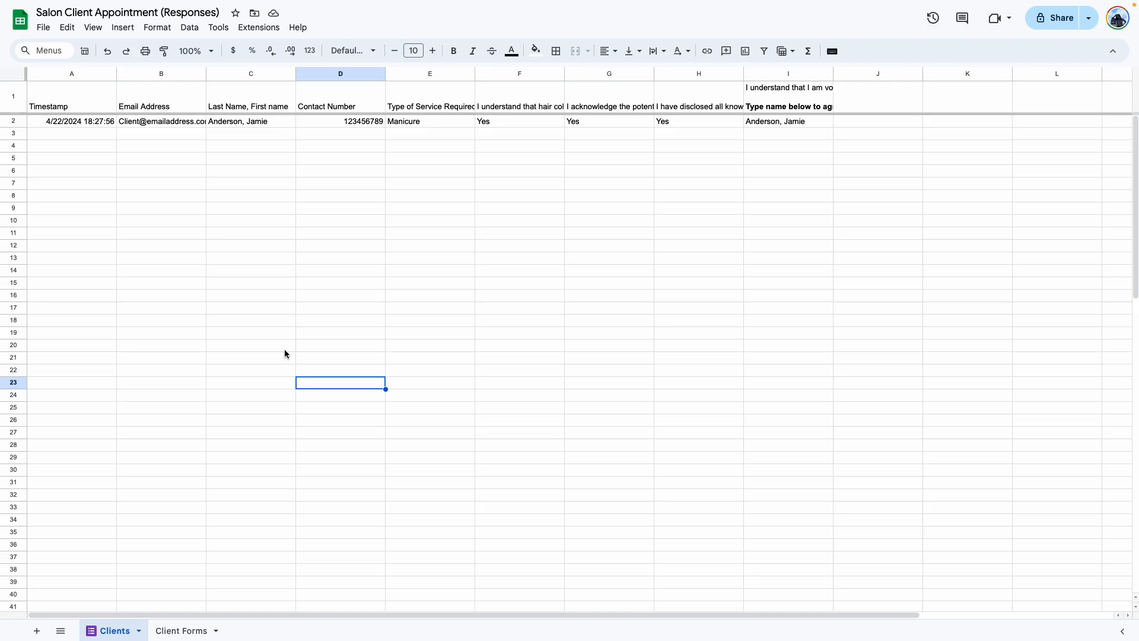
left_click_drag(34, 122, 816, 122)
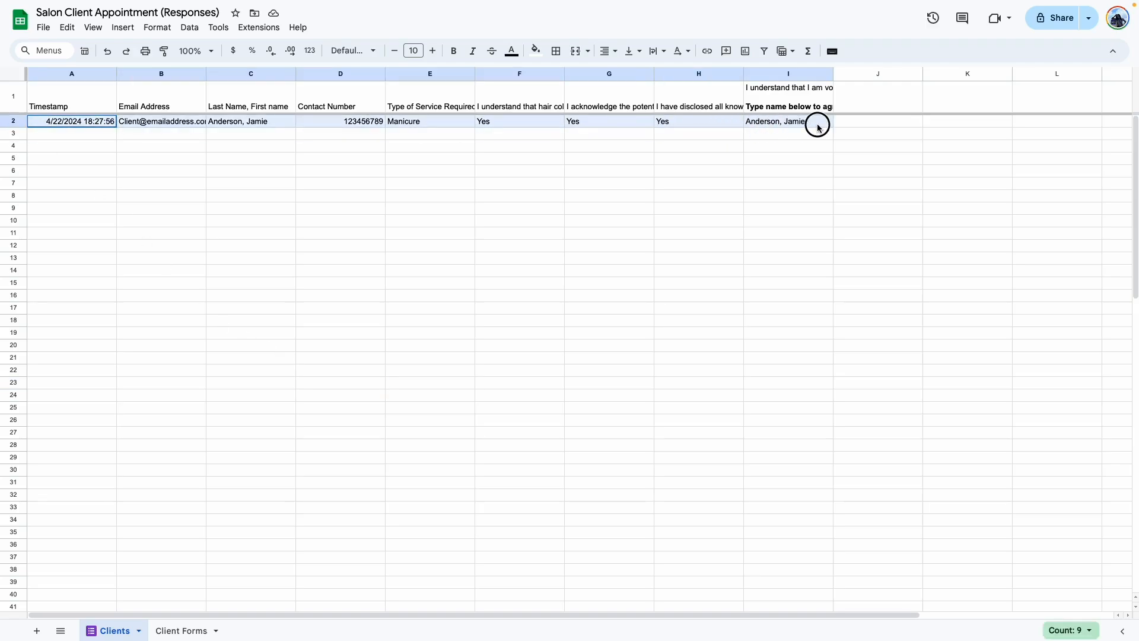
left_click(706, 236)
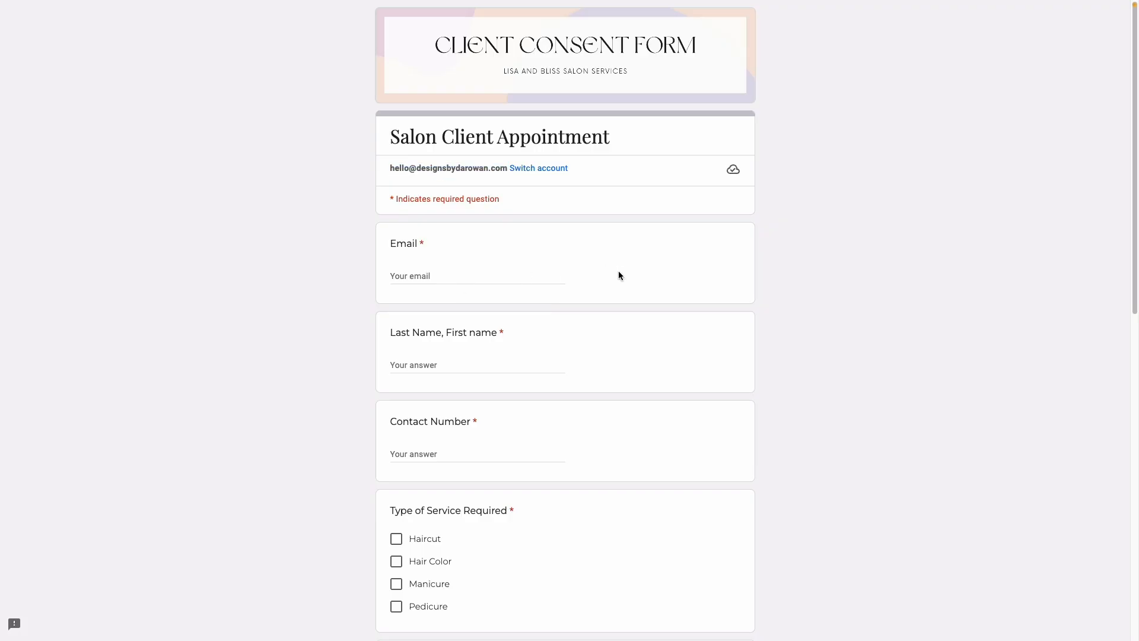
Examine the newly submitted client response in row 3 of the Clients sheet alongside the earlier one in row 2.
left_click(453, 282)
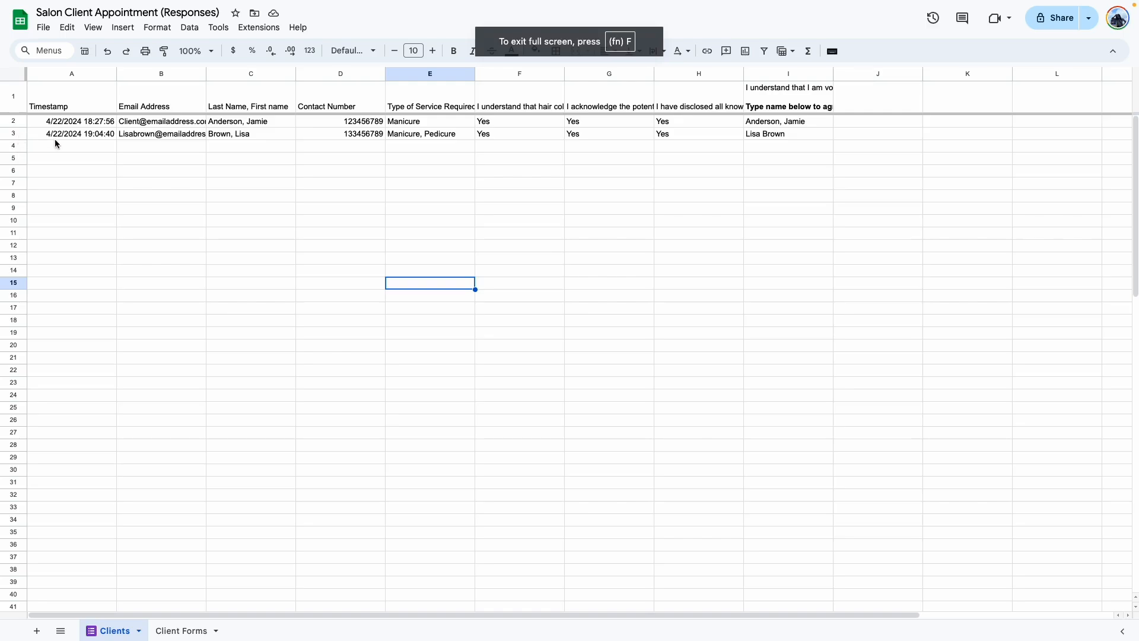
left_click(50, 136)
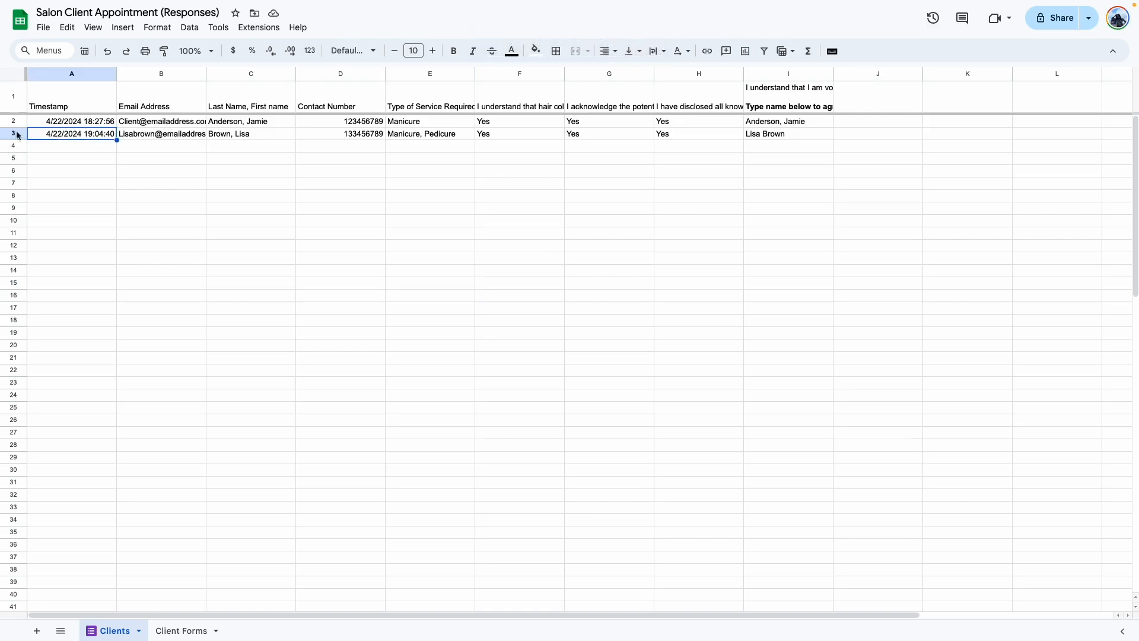
left_click(135, 137)
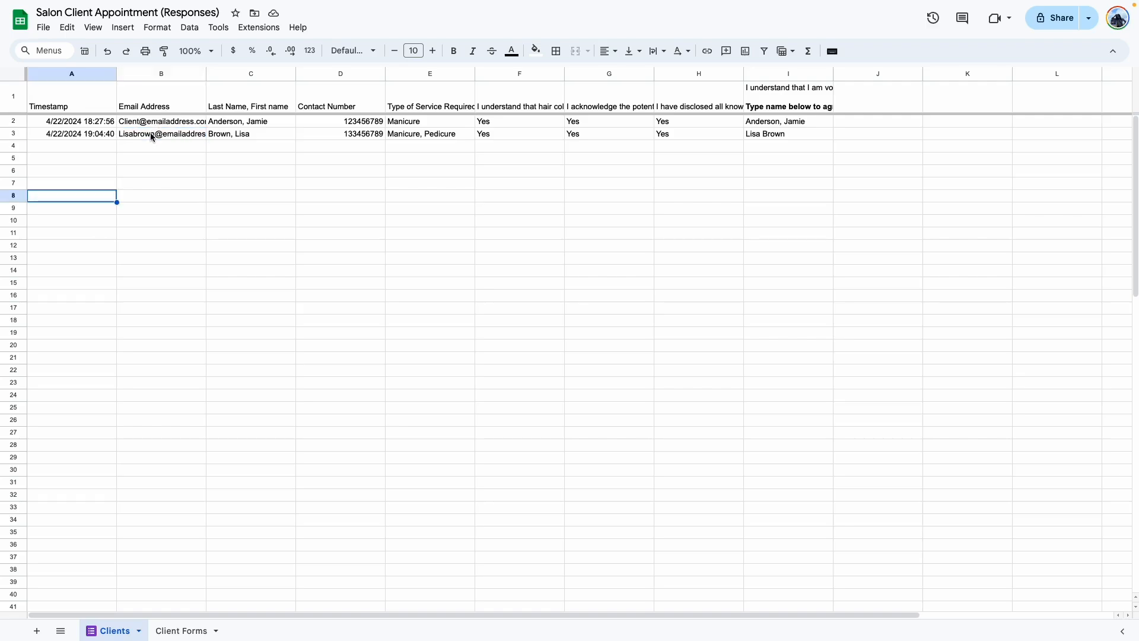
left_click(282, 140)
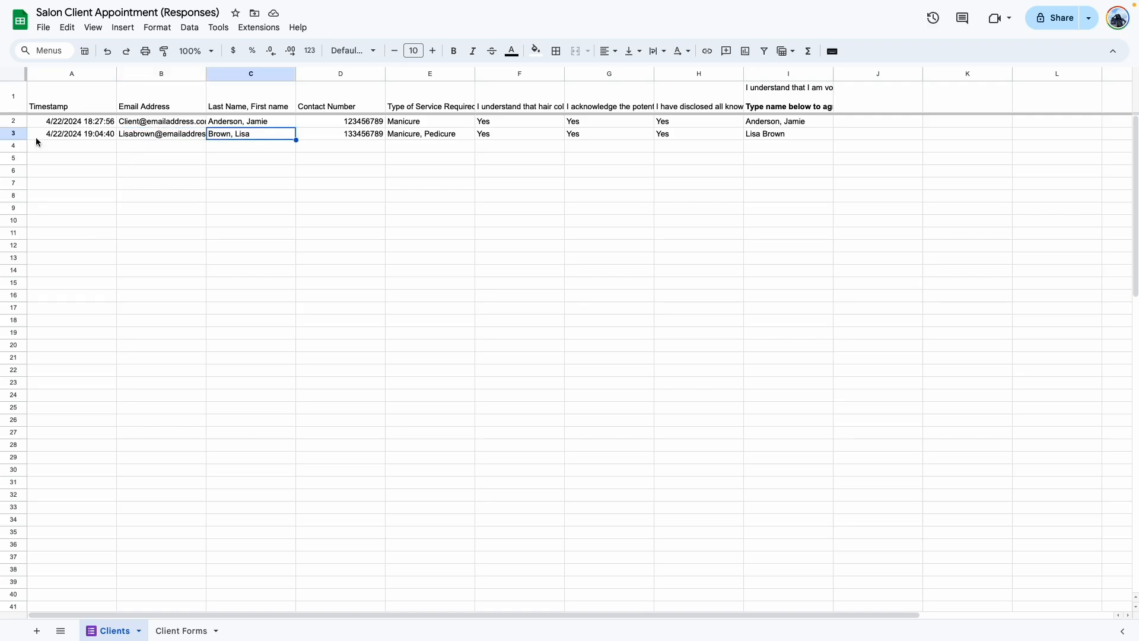
left_click_drag(168, 191, 157, 179)
left_click(16, 121)
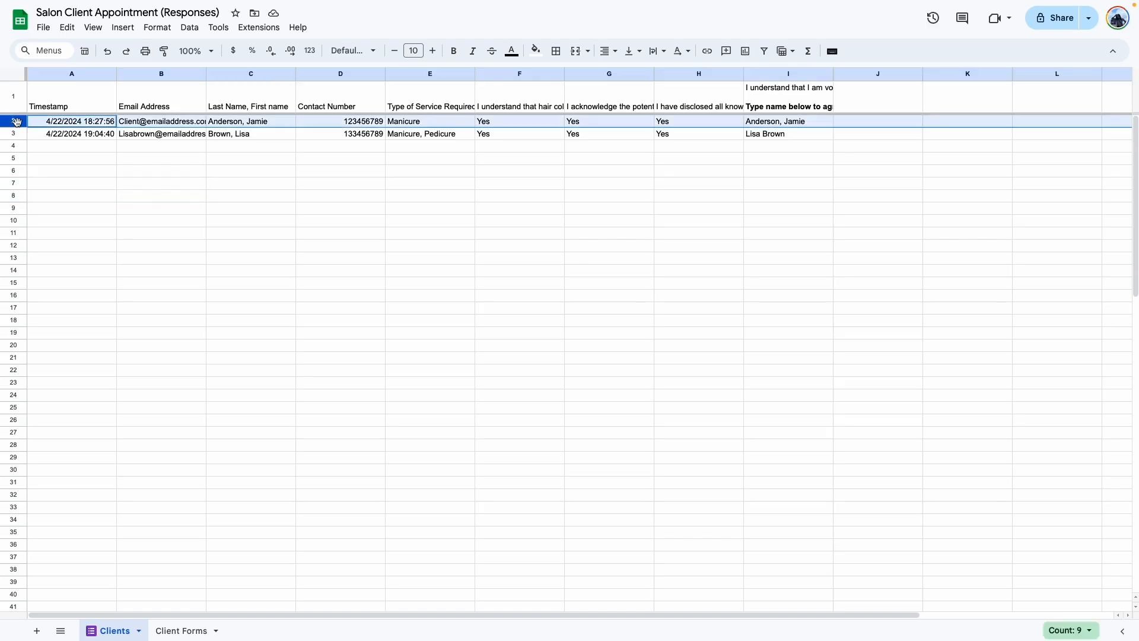
left_click(117, 157)
left_click(48, 133)
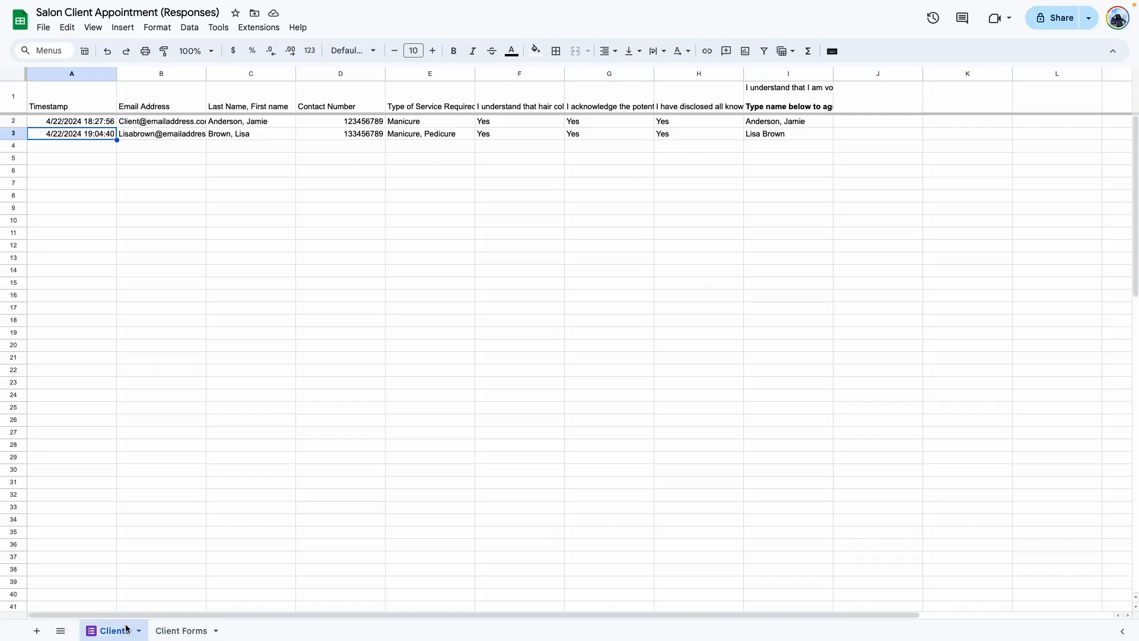
Compare the consent and liability release layout on the Client Forms sheet with the response rows and name column on the Clients sheet.
left_click(181, 630)
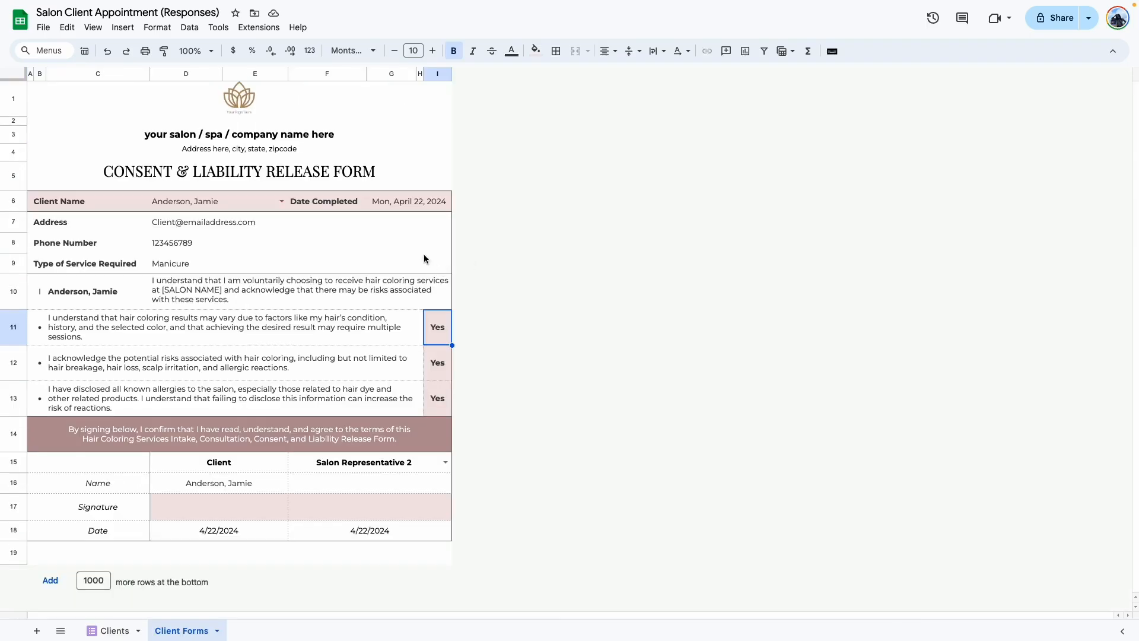
left_click(542, 154)
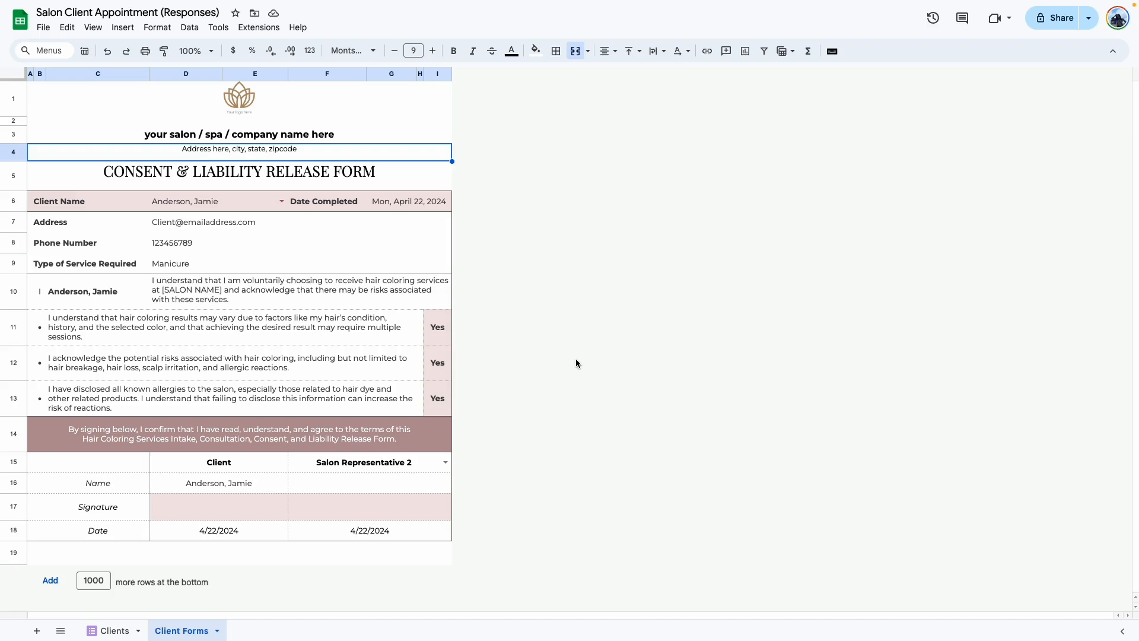
left_click(115, 630)
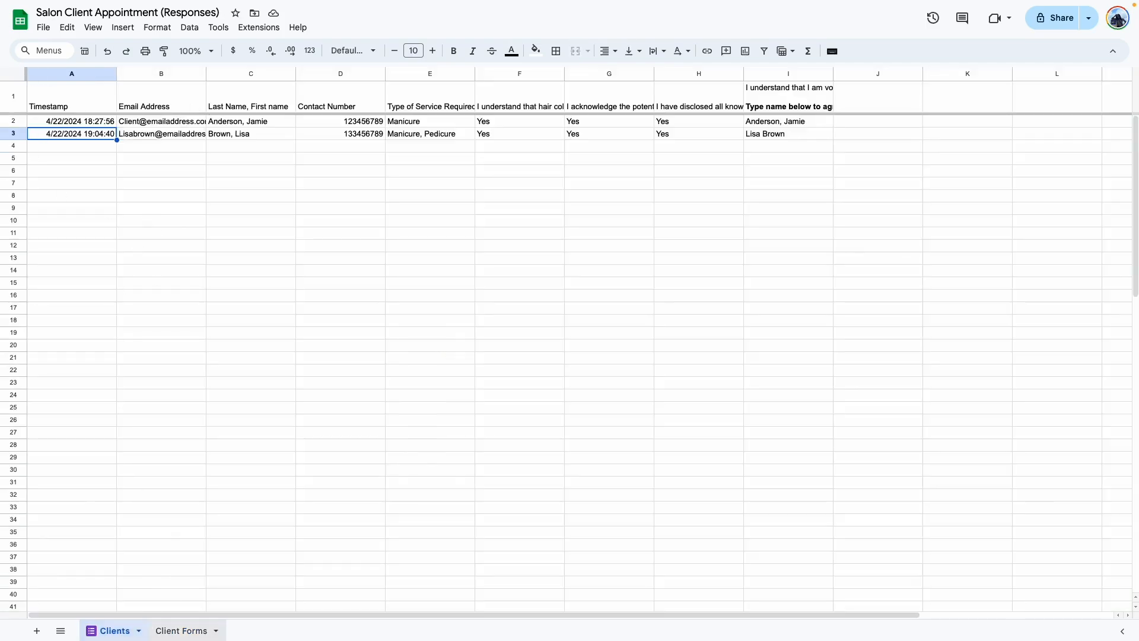
left_click(181, 631)
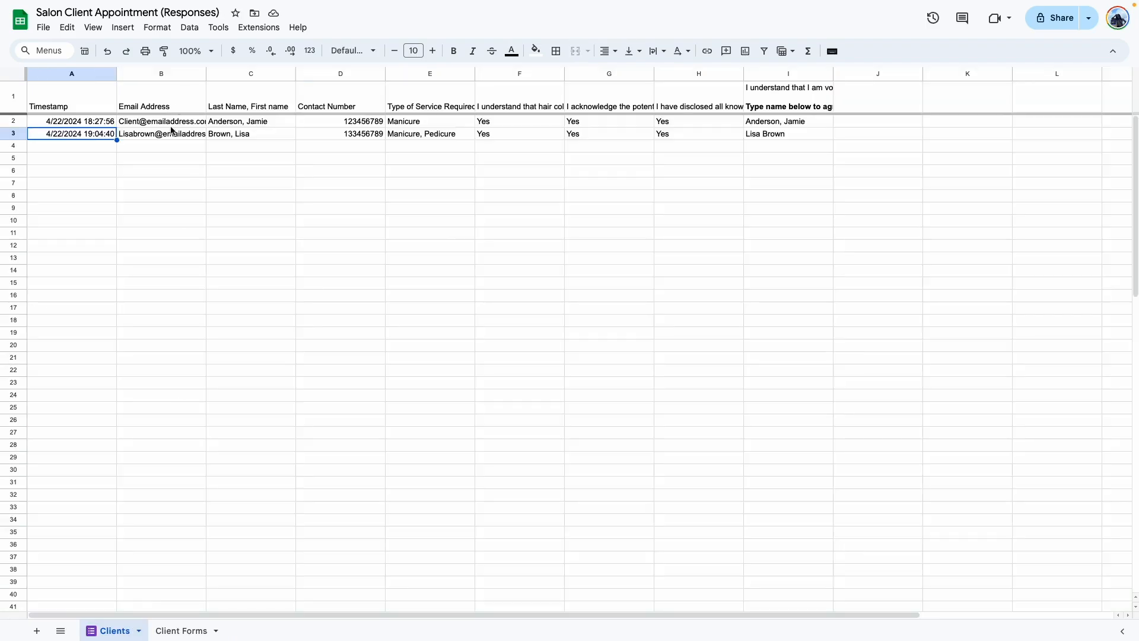
left_click(165, 193)
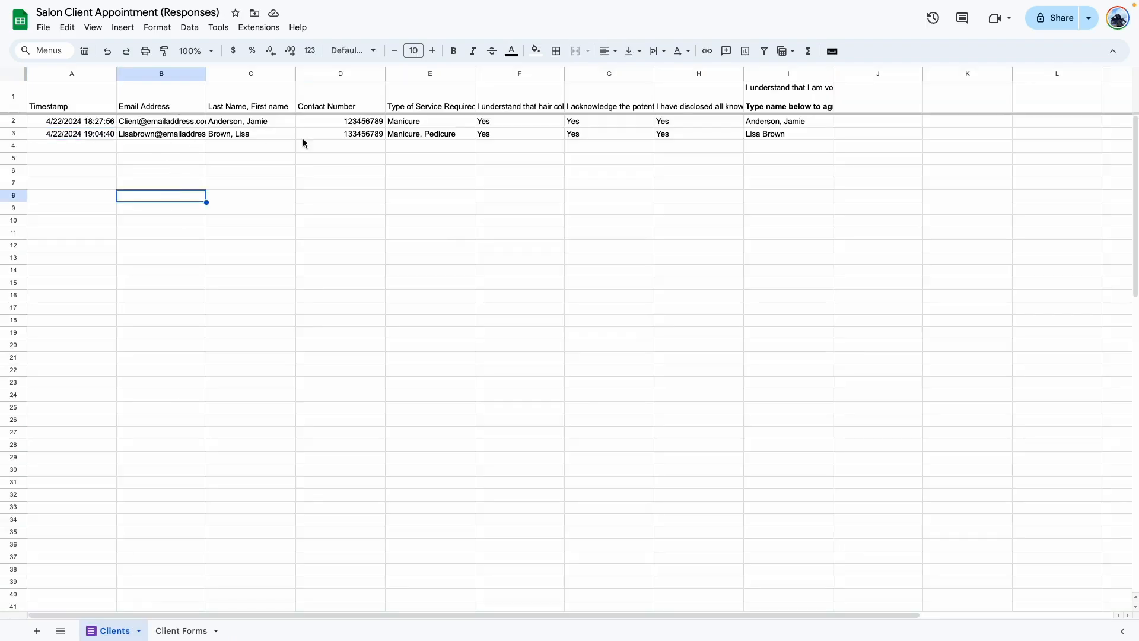
left_click(248, 136)
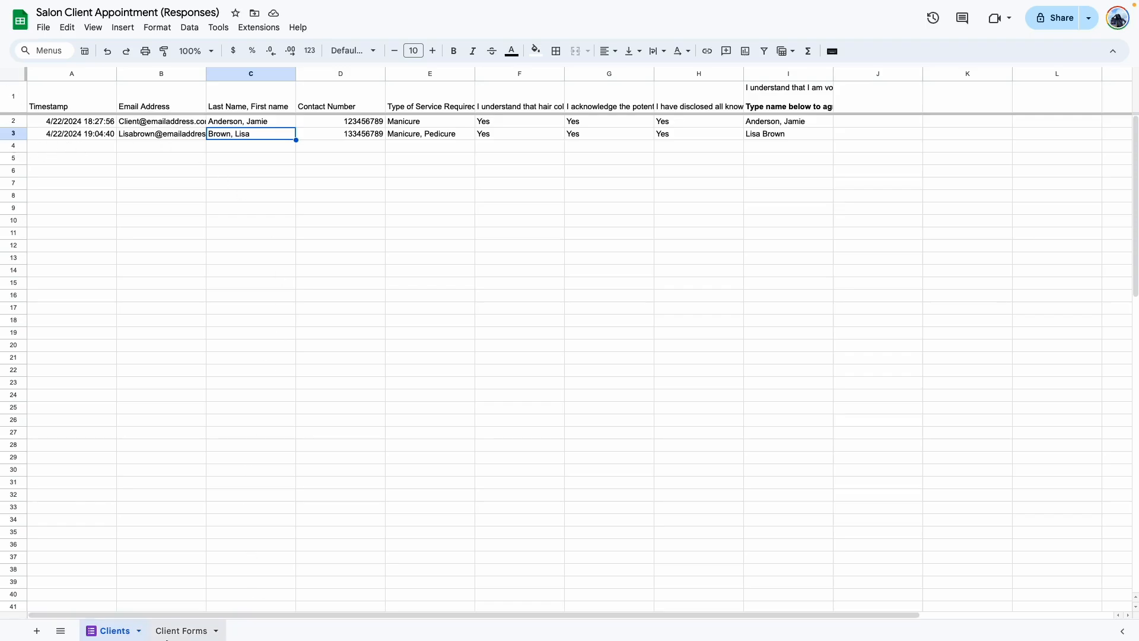
left_click(181, 630)
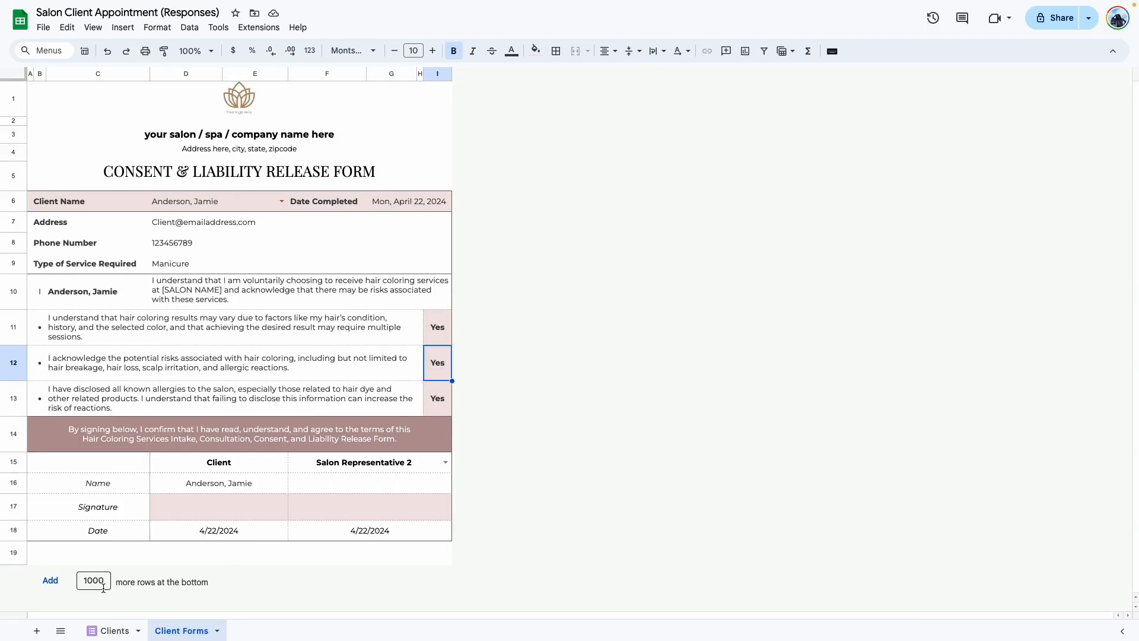
left_click(107, 630)
mouse_move(254, 121)
left_mouse_down()
mouse_move(256, 168)
mouse_move(252, 134)
left_mouse_up()
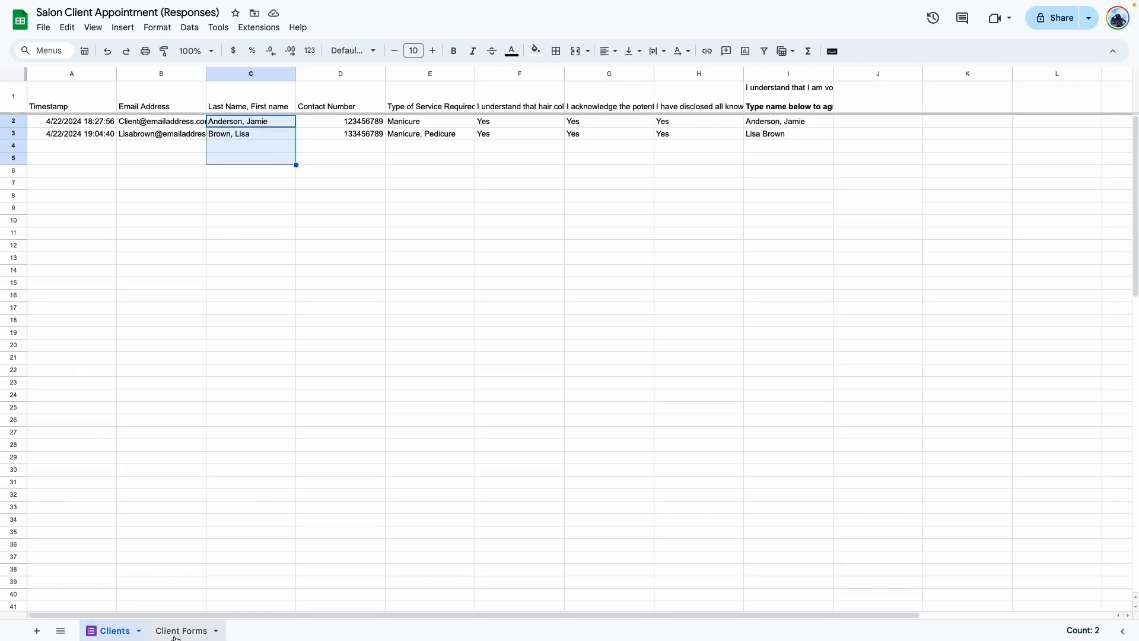
Select the newly submitted client as the Client Name on the Client Forms sheet's release form.
left_click(181, 630)
left_click(282, 202)
left_click(471, 243)
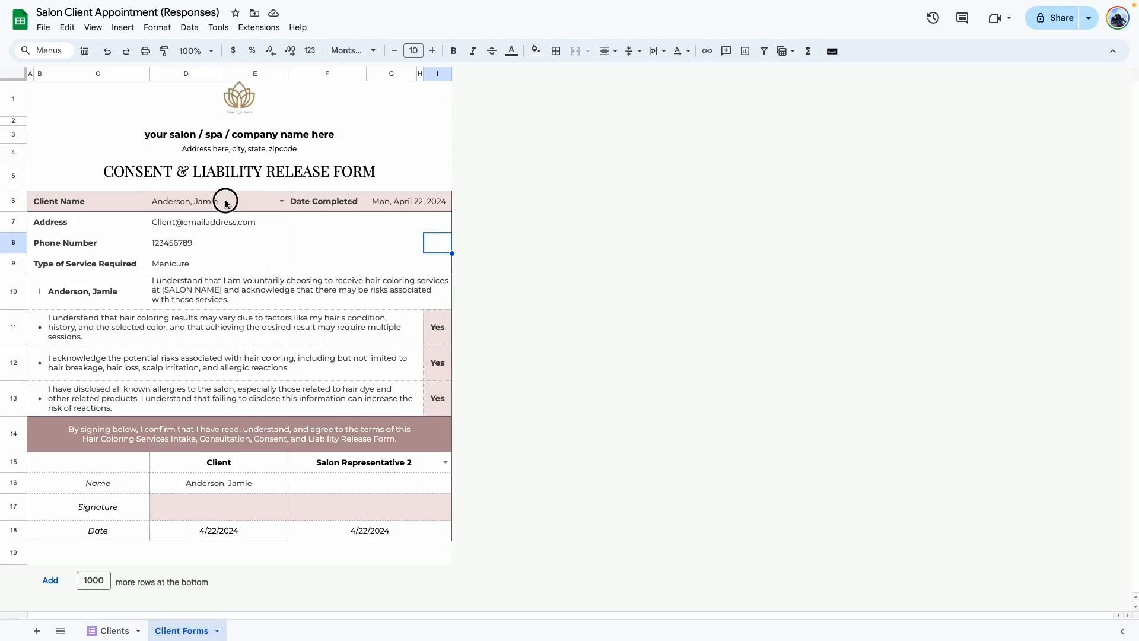
left_click(225, 201)
left_click(281, 201)
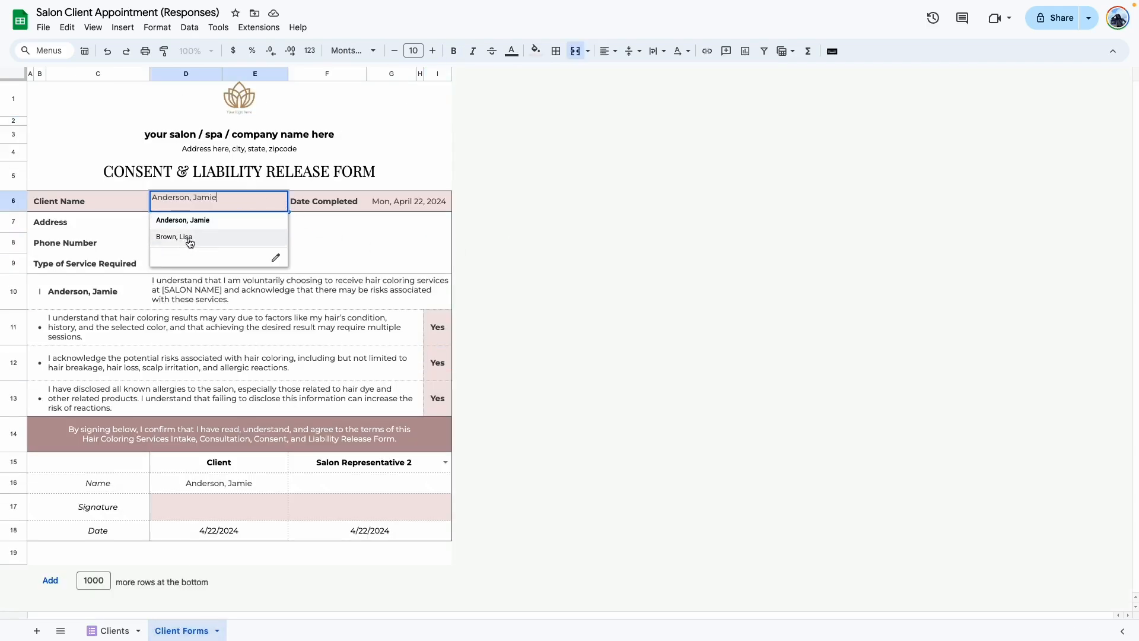
left_click(190, 244)
left_click(610, 294)
left_click(563, 300)
Change the Address label in row 7 of the release form to "Email Address".
left_click(129, 228)
double_click(39, 224)
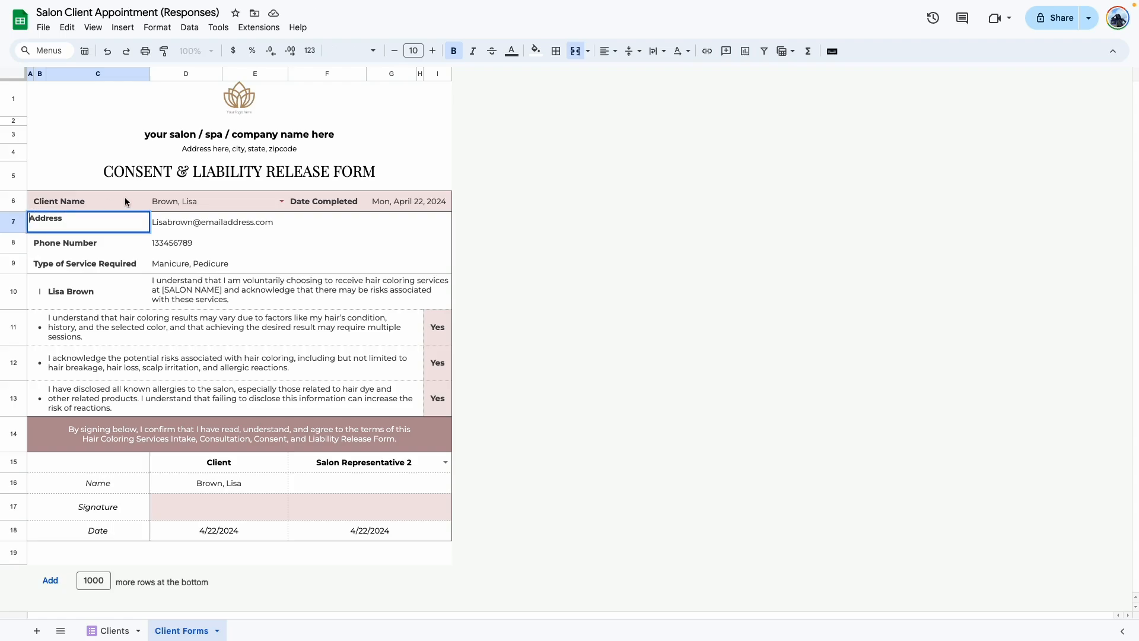
type("Email")
key("Return")
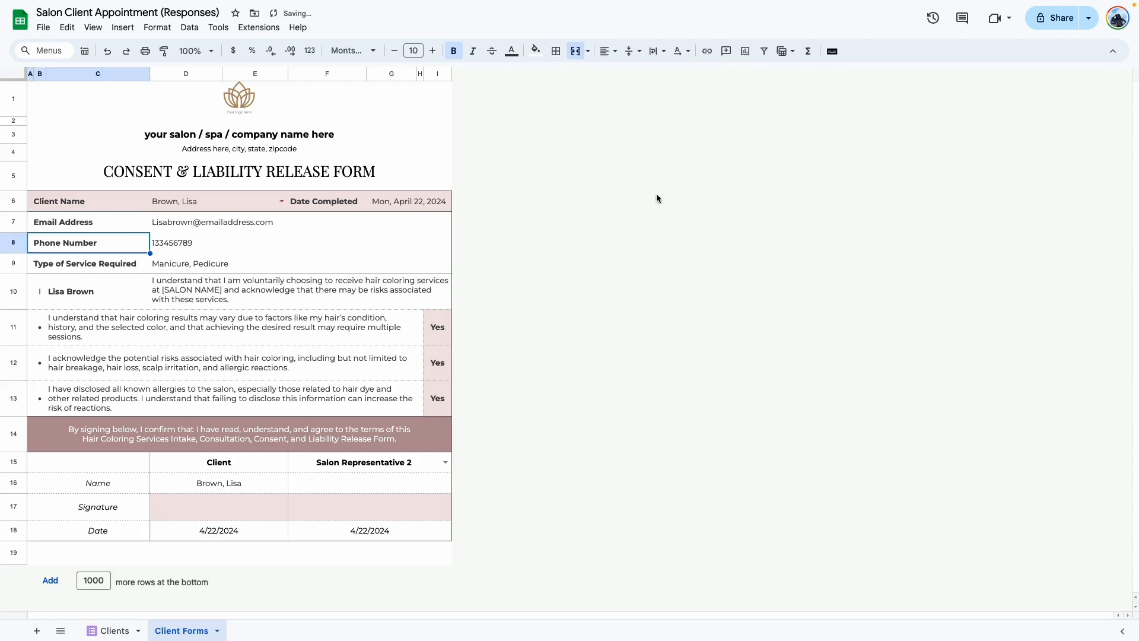
Check the email, phone number, service type and voluntary consent statement filled in for the selected client.
left_click(274, 224)
left_click(177, 244)
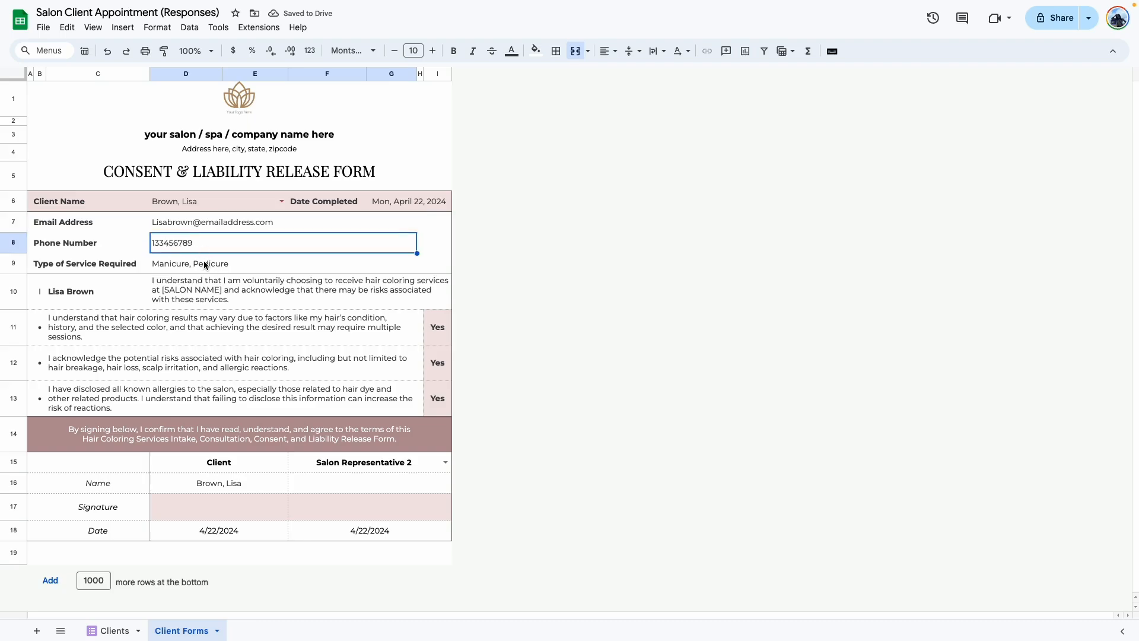
left_click(207, 263)
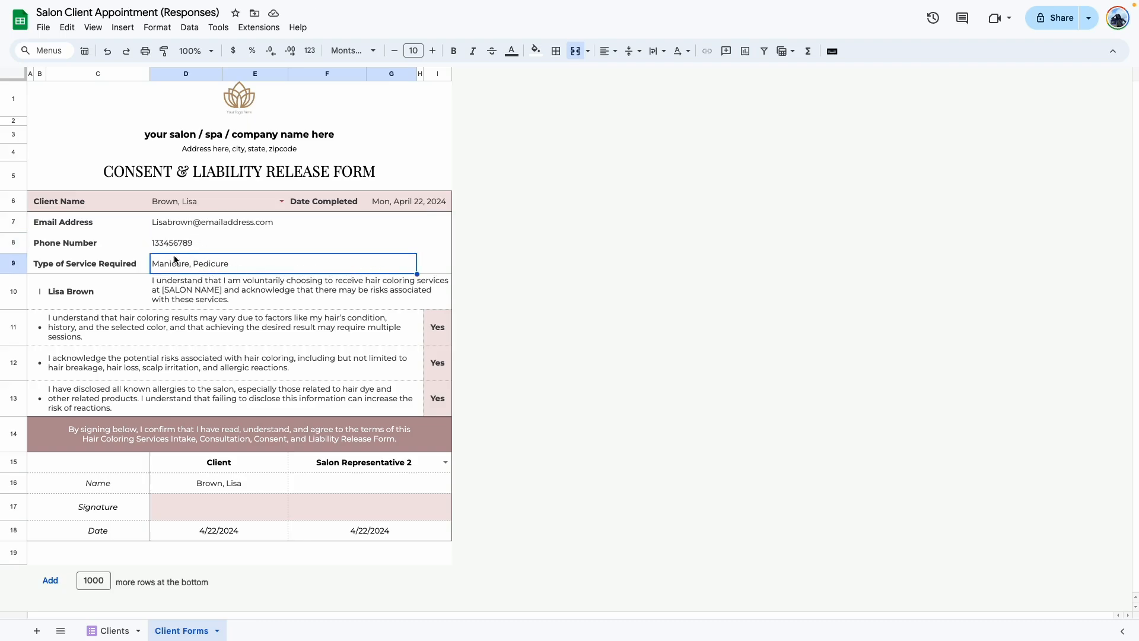
left_click(438, 269)
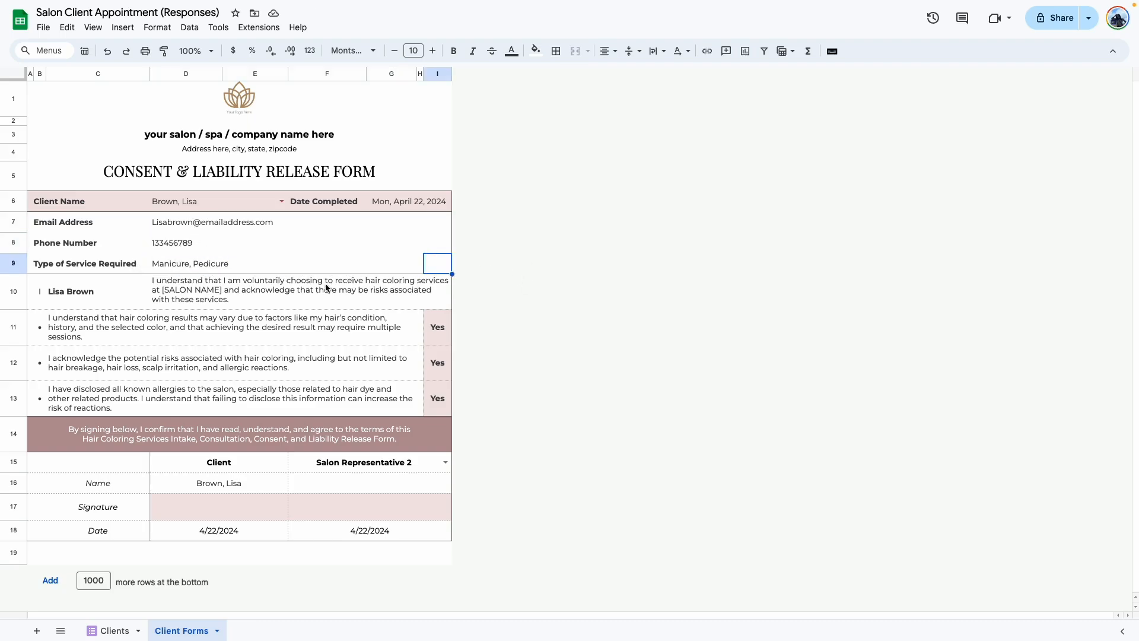
left_click(235, 291)
left_click(95, 302)
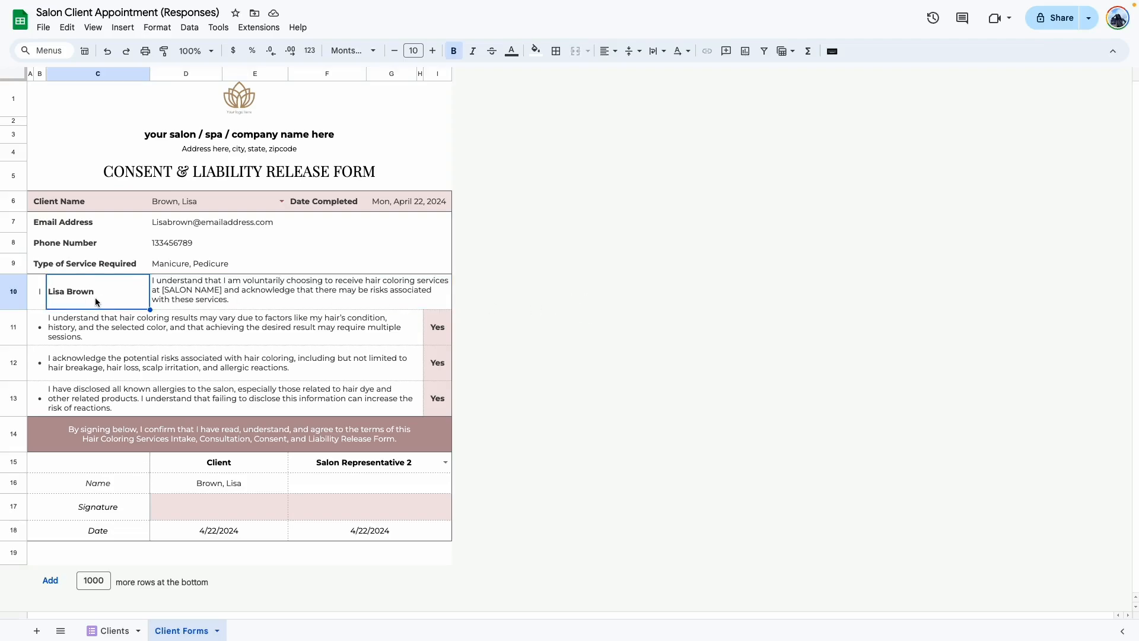
left_click(170, 302)
Review the three hair coloring acknowledgement statements and the client's answers in rows 11 to 13.
left_click(334, 328)
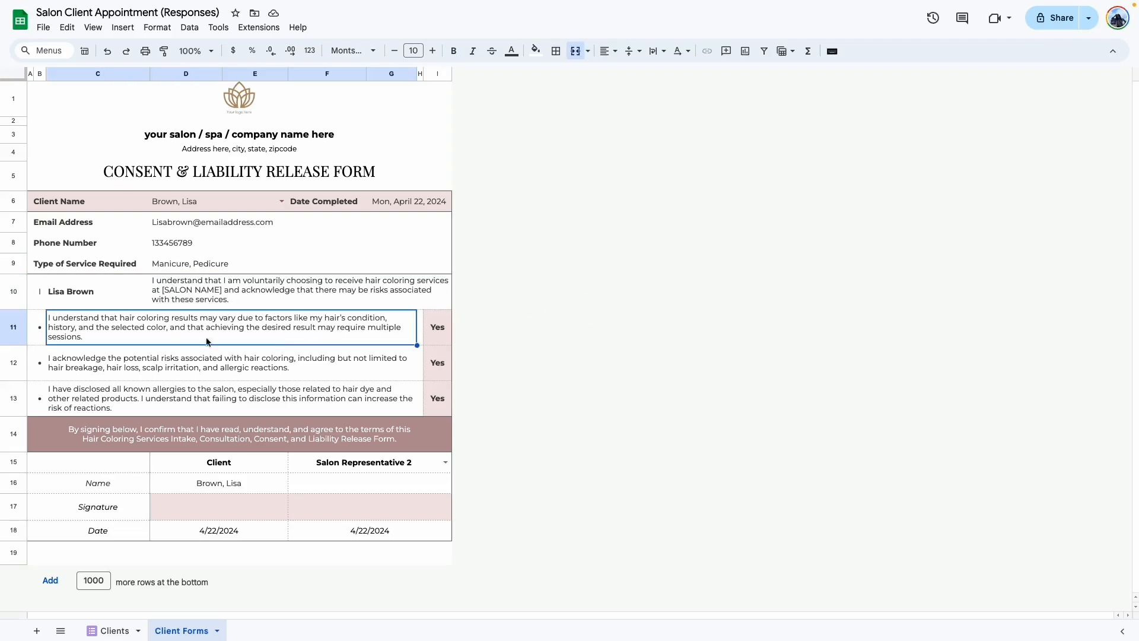
left_click(448, 337)
left_click(443, 353)
left_click(446, 408)
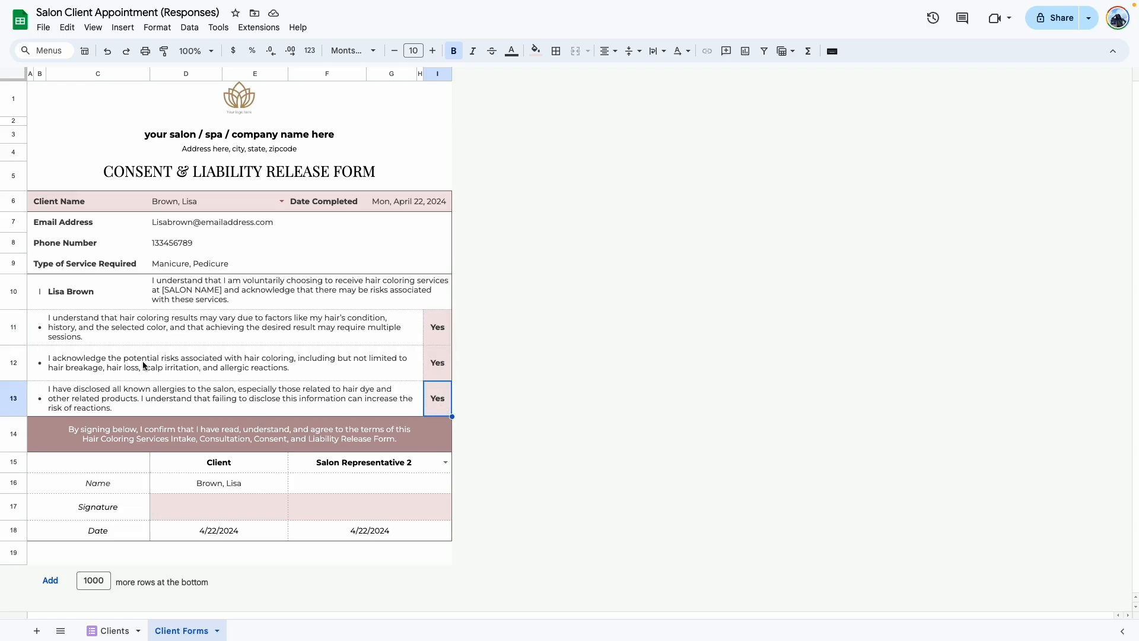
left_click(108, 342)
left_click(108, 362)
left_click(115, 406)
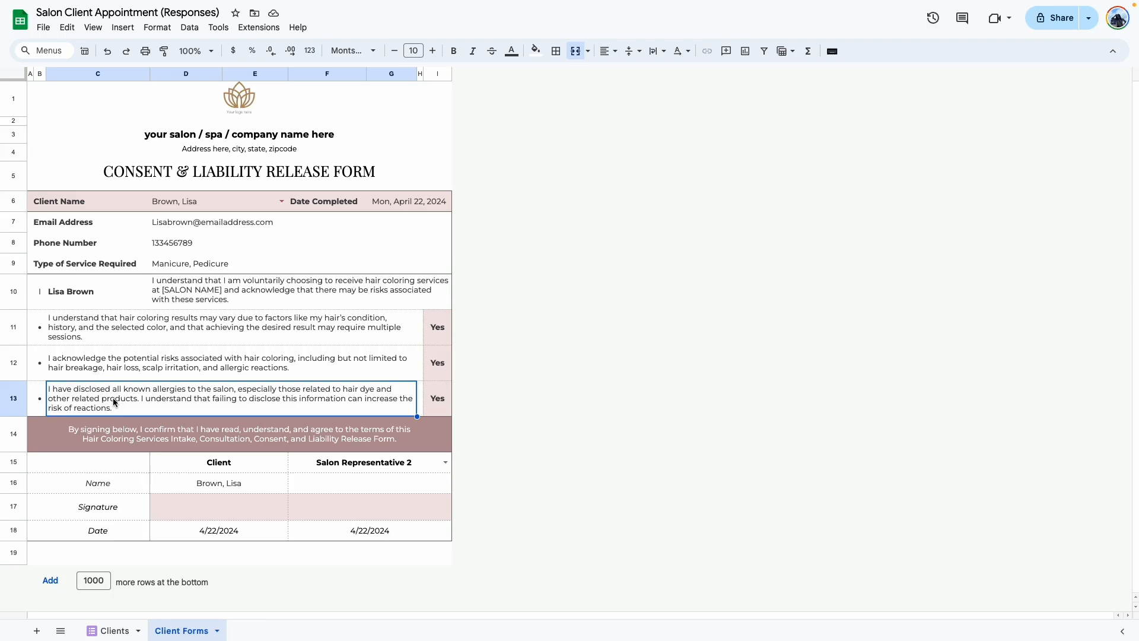
left_click(199, 328)
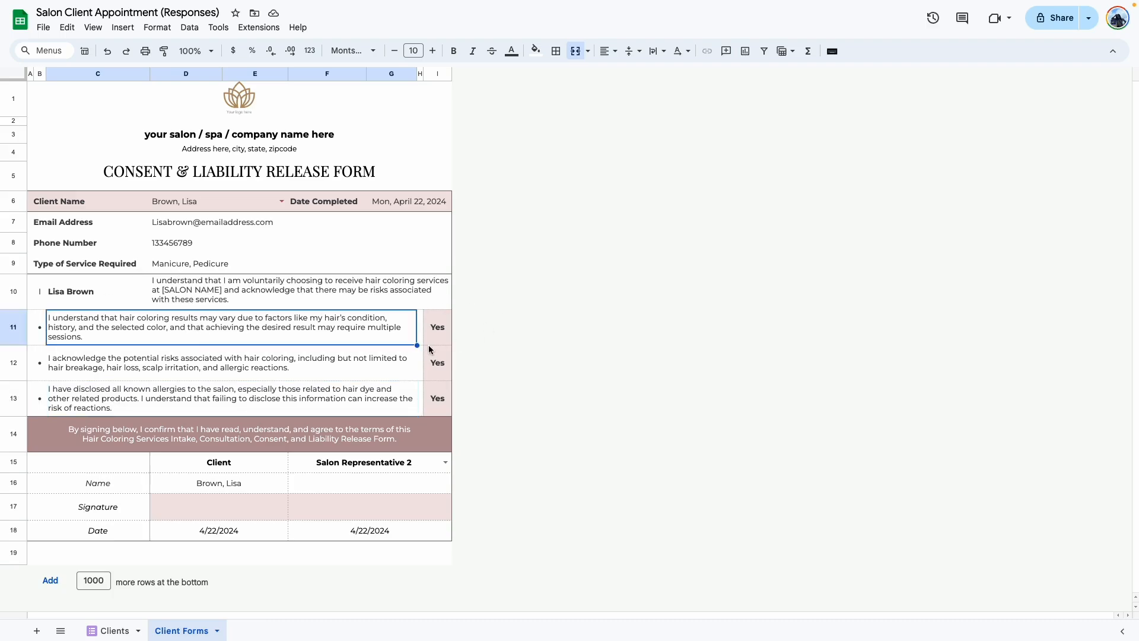
left_click(439, 330)
left_click(439, 371)
left_click(439, 395)
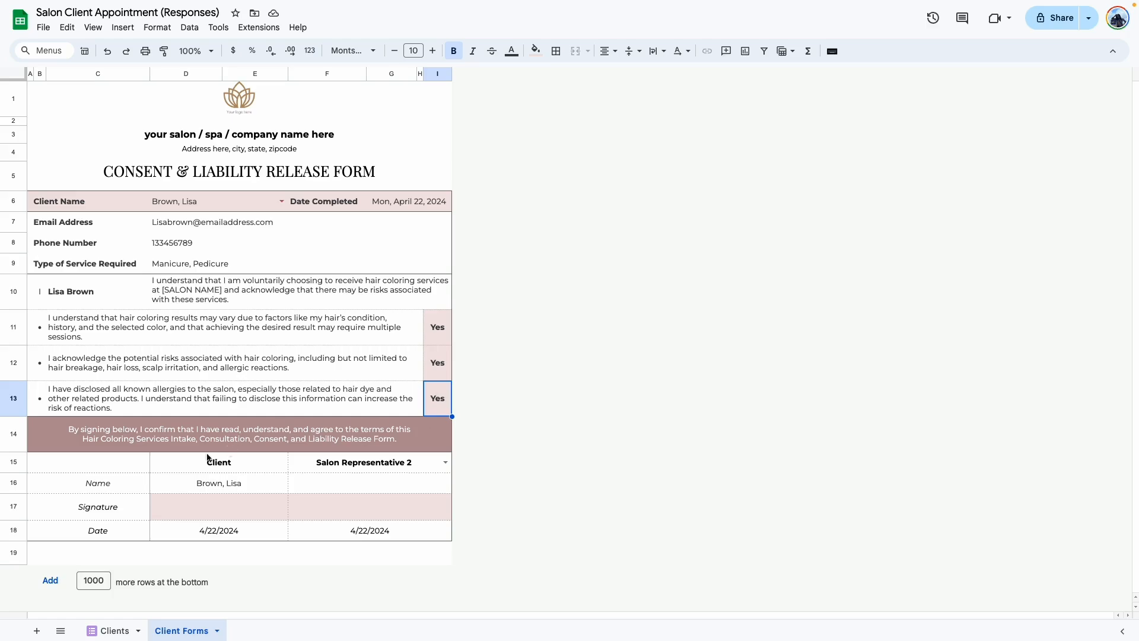
Inspect the signing section's representative signature field and the client's name and date cells.
left_click(344, 507)
left_click(233, 485)
left_click(244, 535)
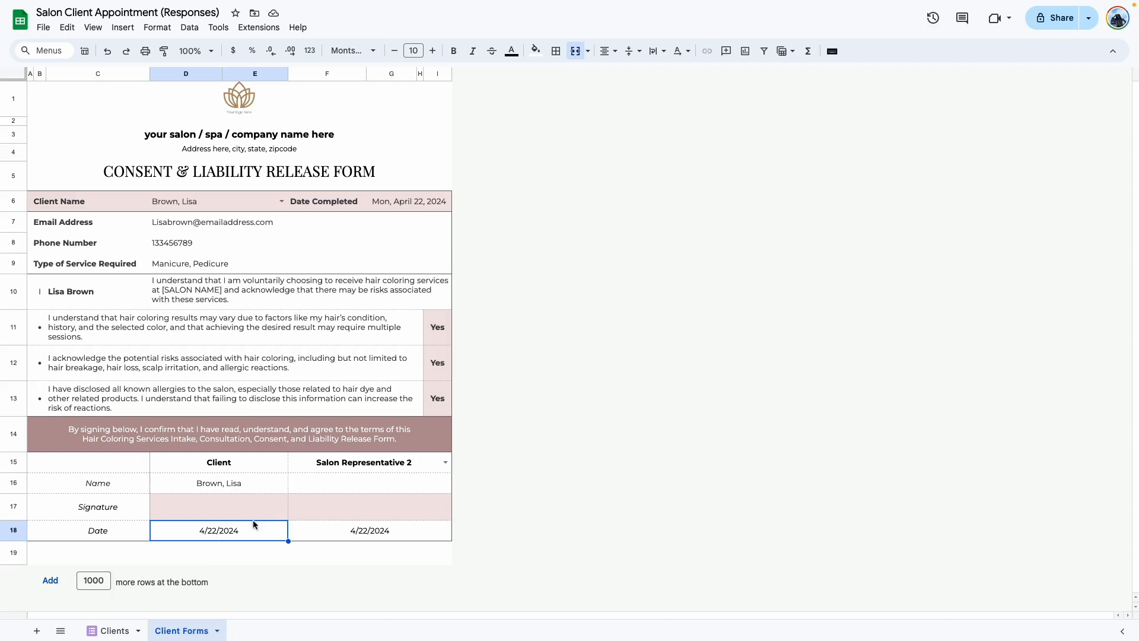
Check both date cells in row 18 and set the signing representative in row 15 to Salon Representative 1.
left_click_drag(272, 529, 383, 534)
left_click(446, 529)
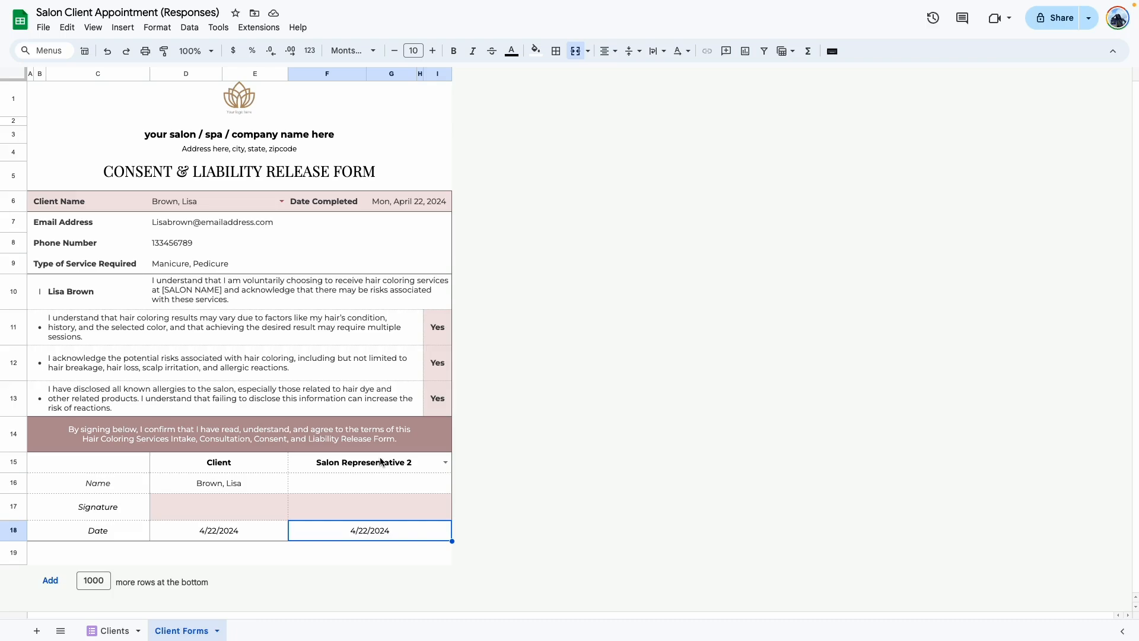
left_click(449, 464)
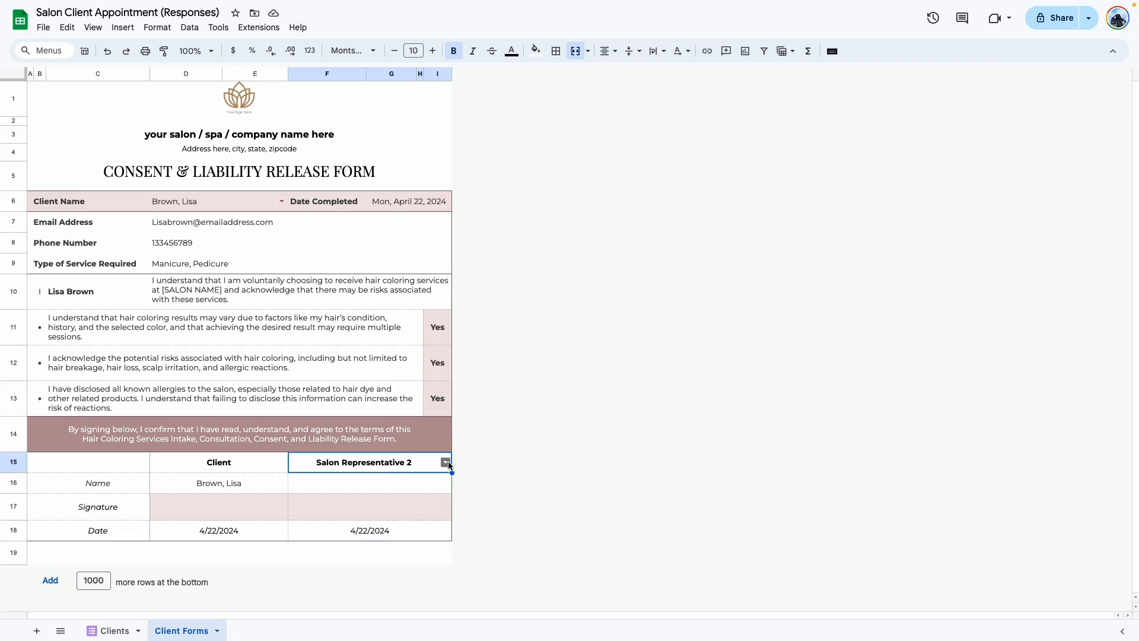
left_click(449, 464)
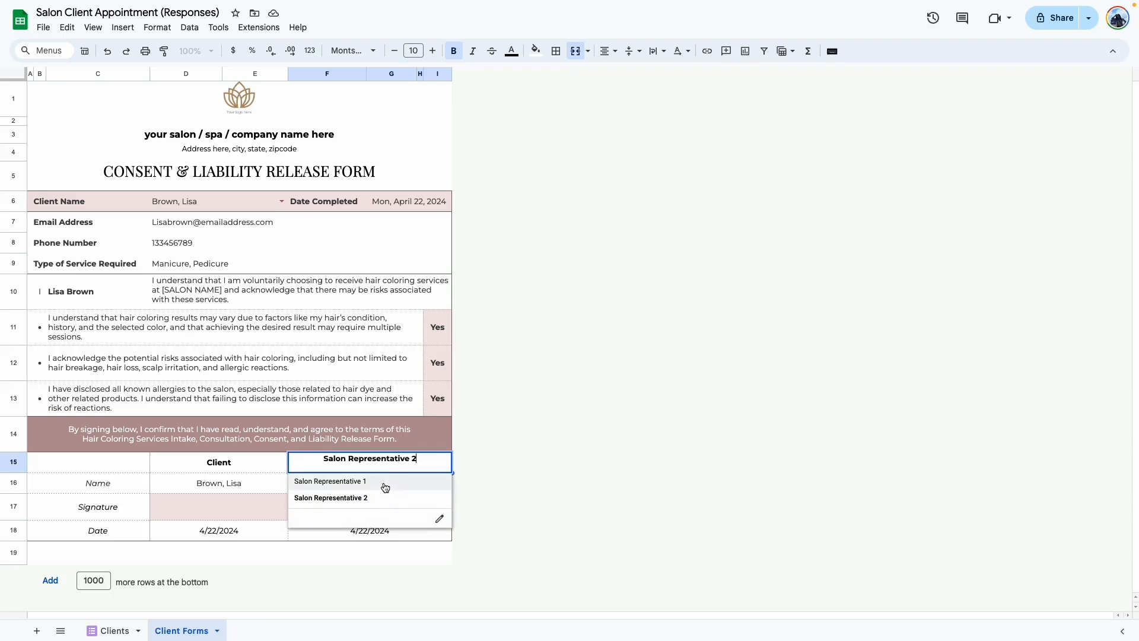
left_click(350, 490)
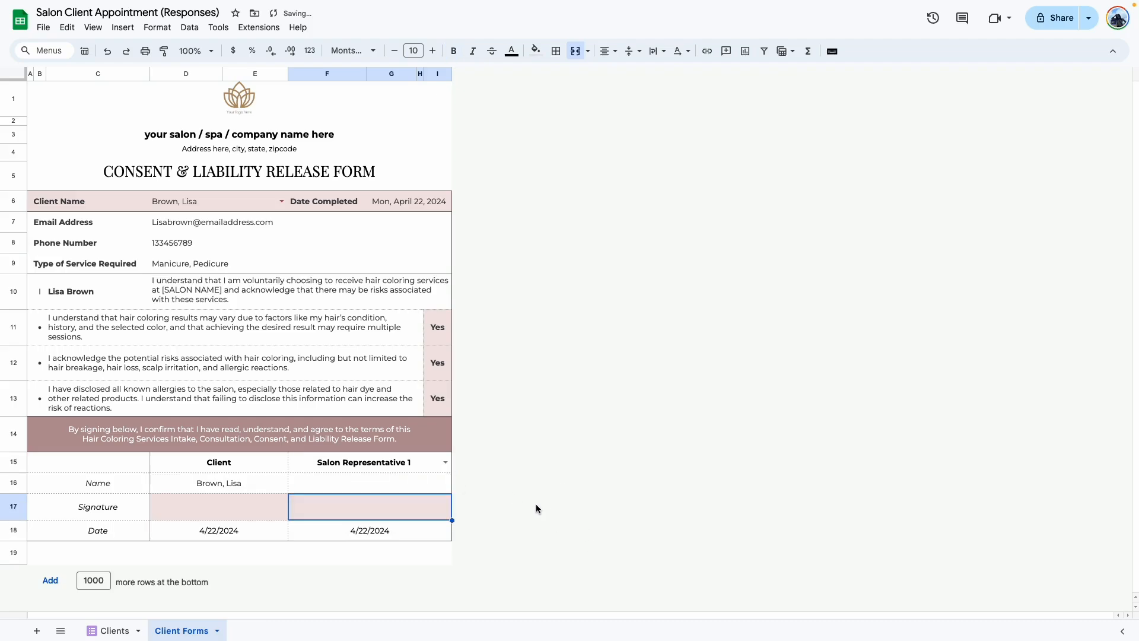
Preview the release form's print output with the Brother MFC-J491DW as destination, and leave without printing.
left_click(144, 51)
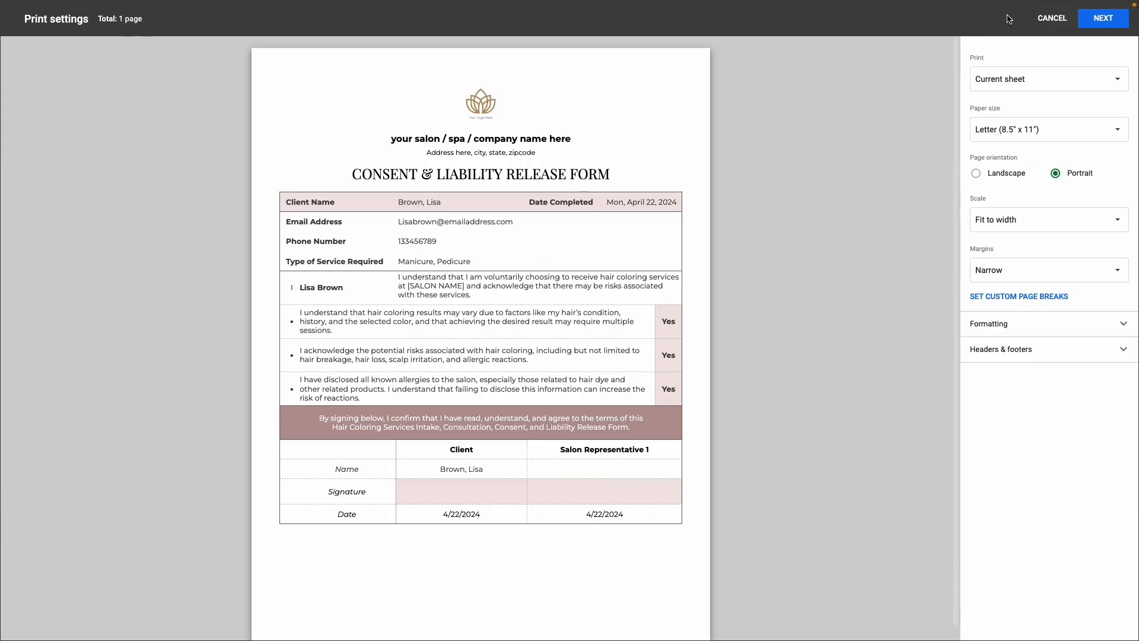
left_click(1080, 24)
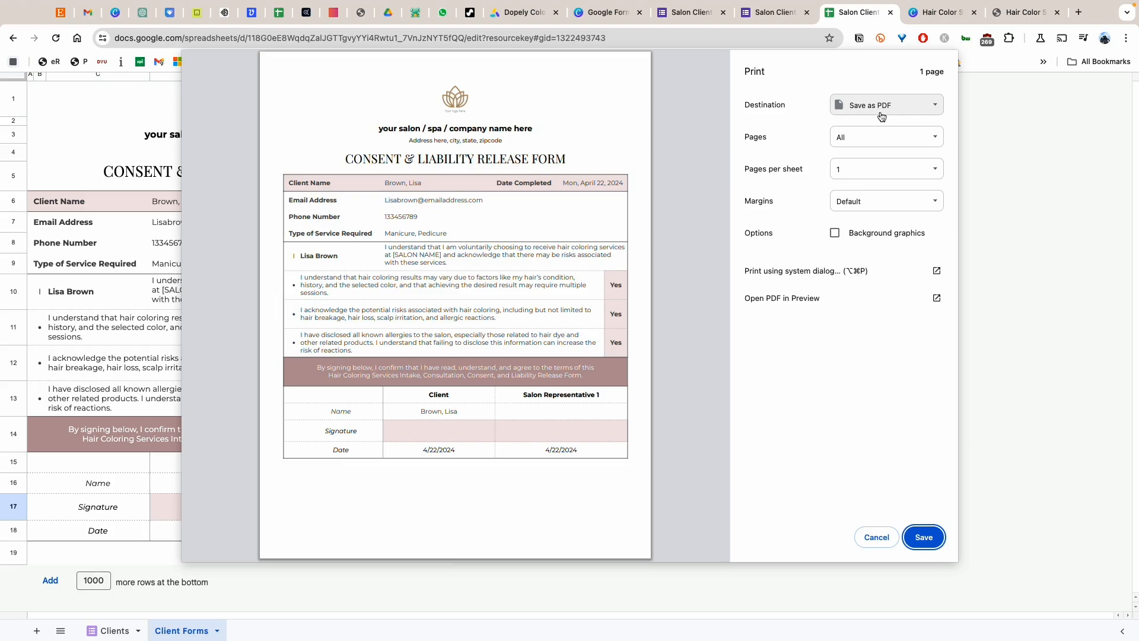
left_click(881, 115)
left_click(876, 90)
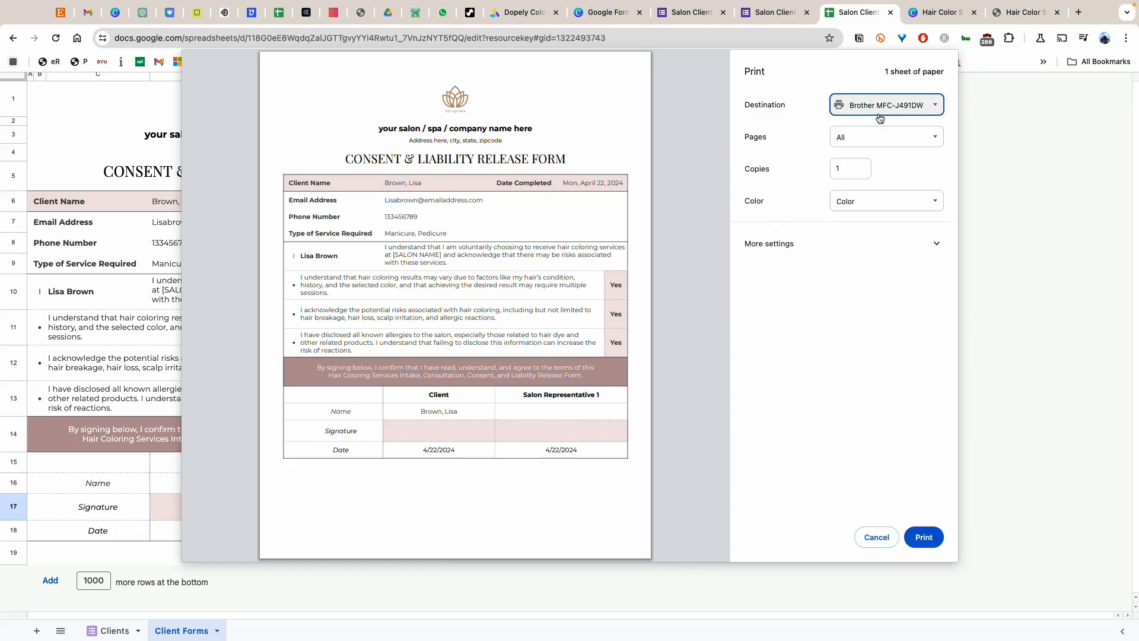
left_click(883, 544)
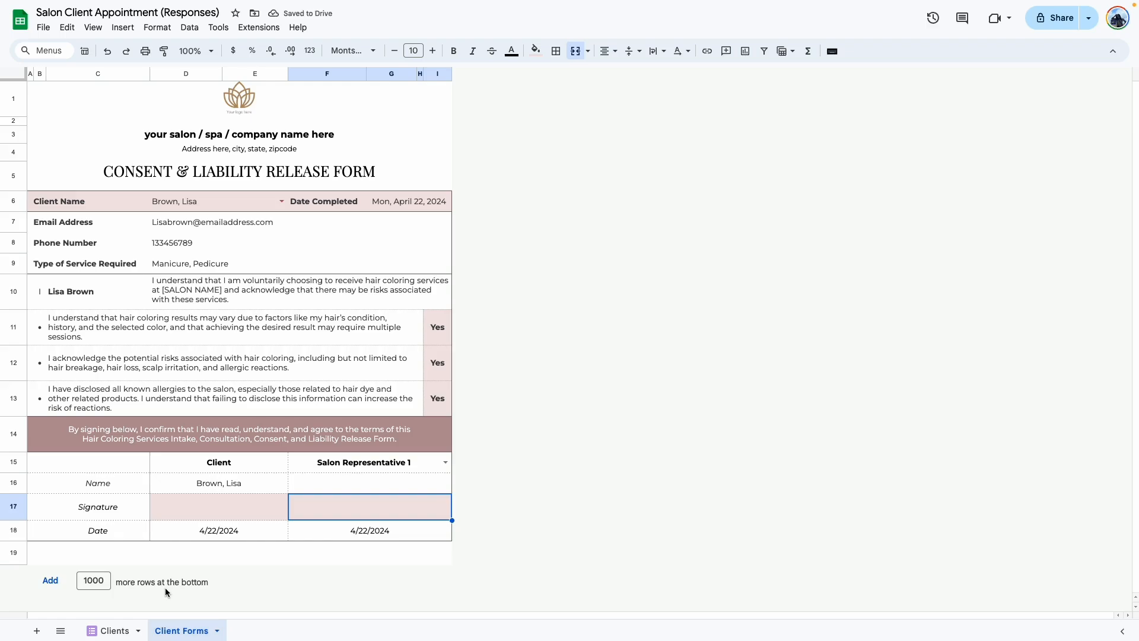
Inspect the client and representative signature cells in row 17 and the representative's date cell.
left_click(336, 523)
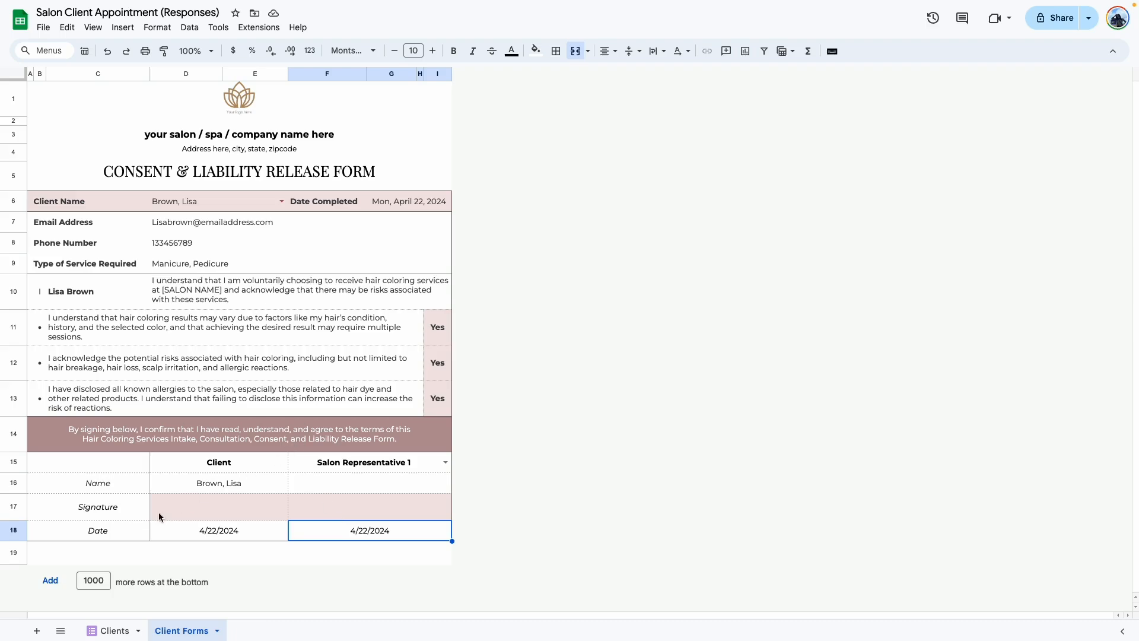
left_click(240, 508)
left_click(383, 511)
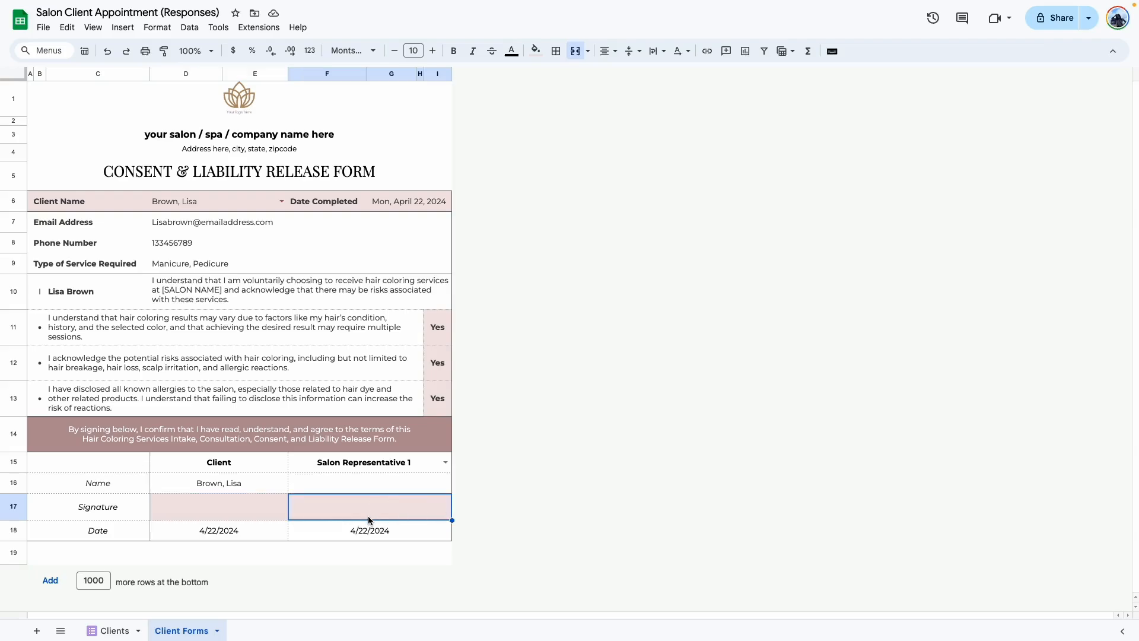
key("Down")
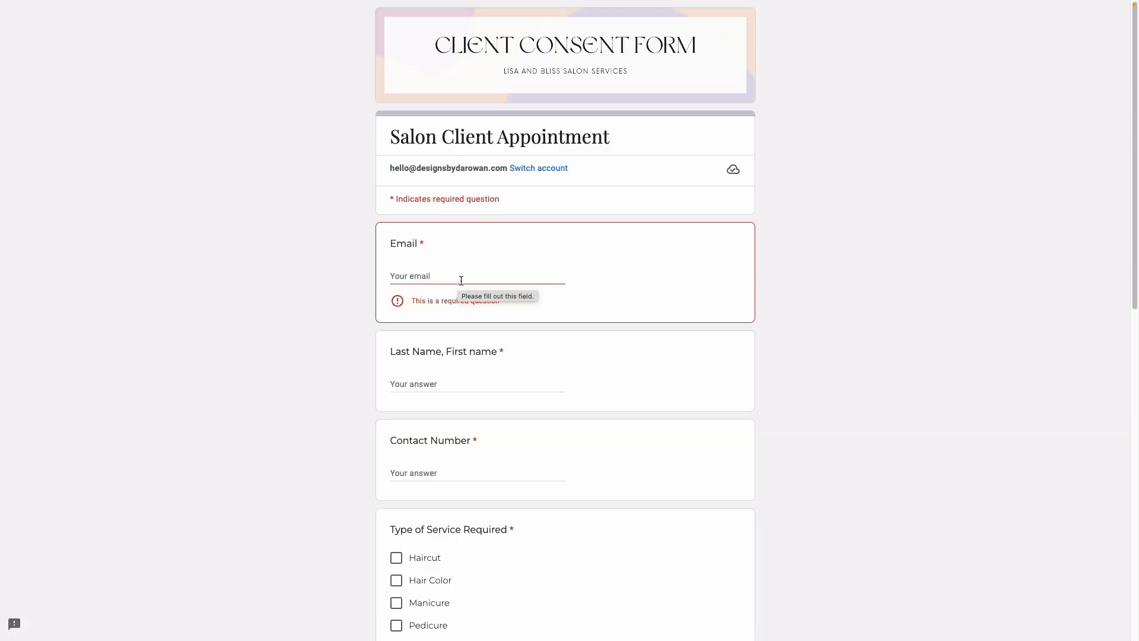
Review the newest response in row 4 of the Clients sheet and select that client in the release form.
left_click_drag(71, 146, 793, 146)
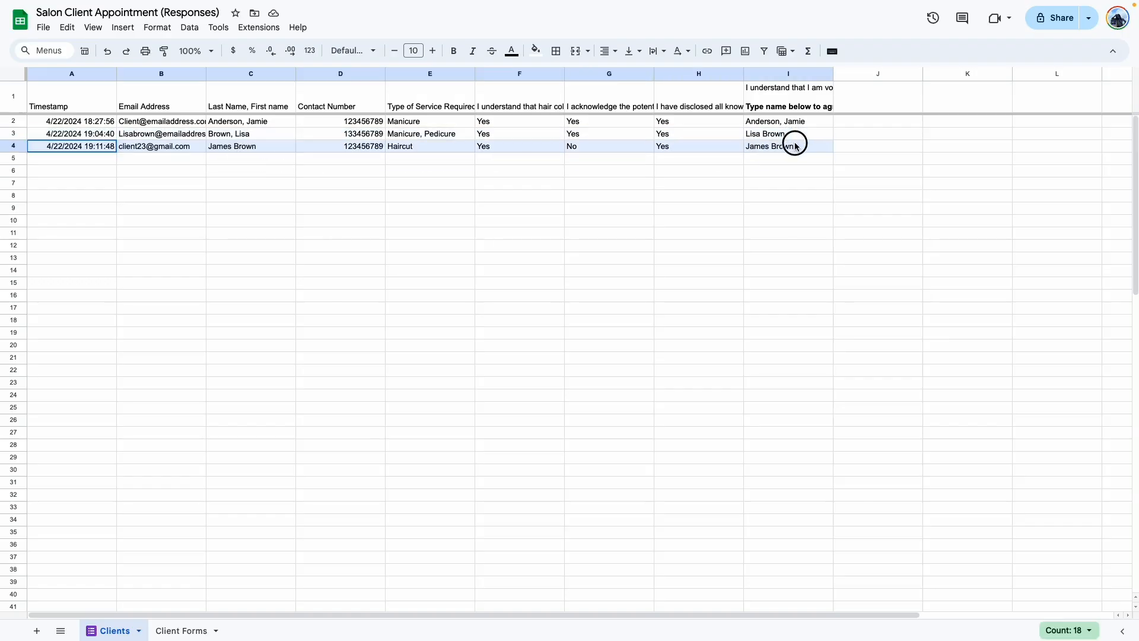
left_click(640, 245)
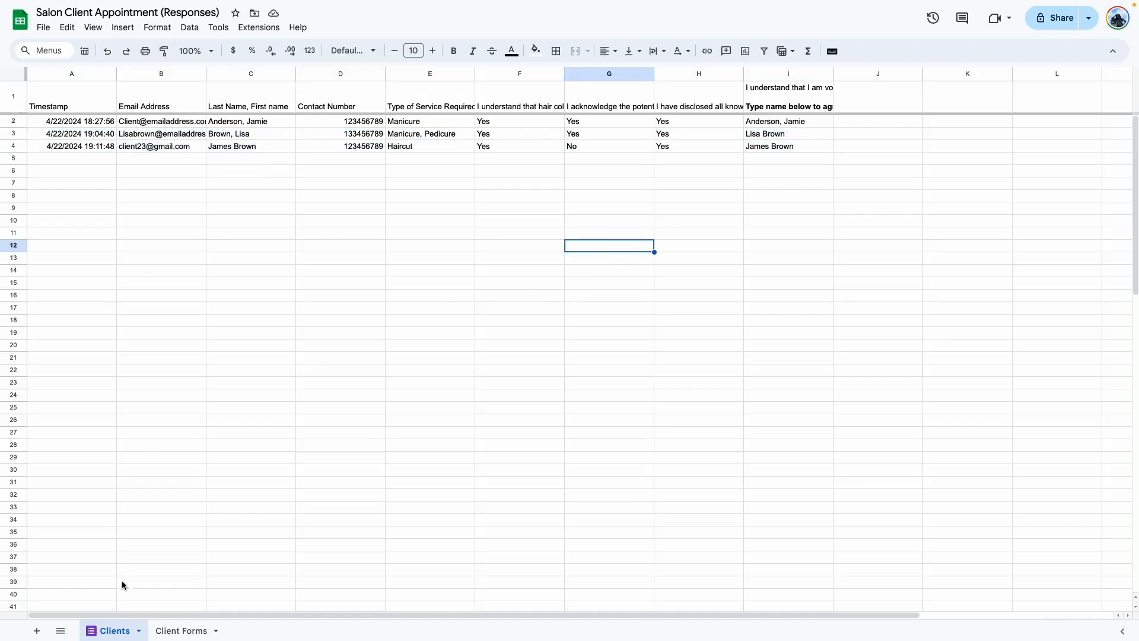
left_click(178, 630)
left_click(280, 201)
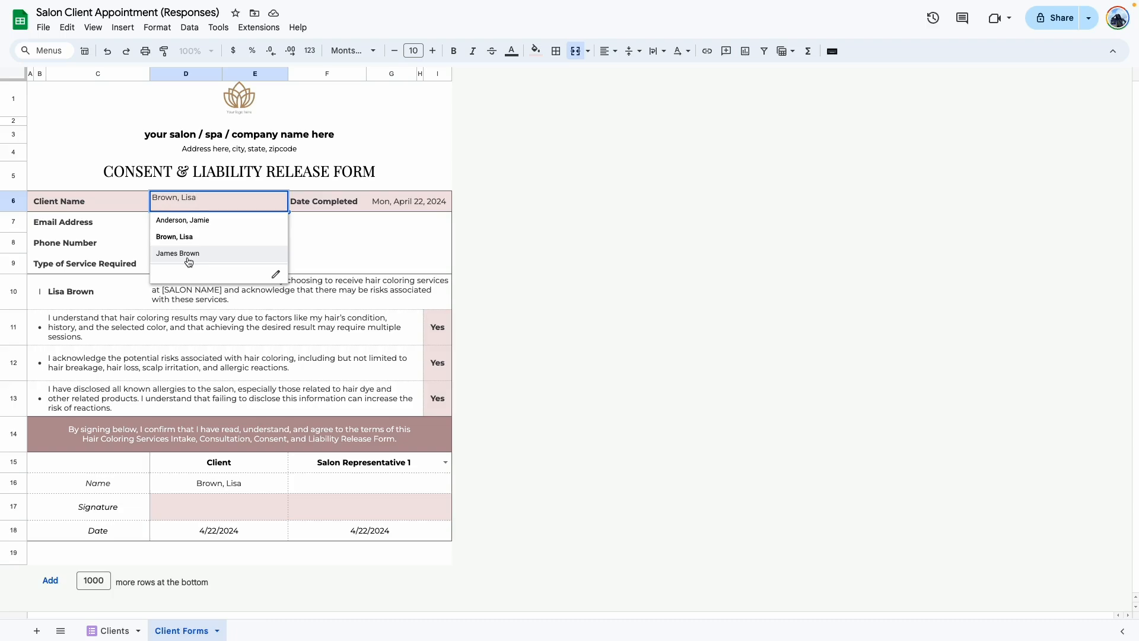
left_click(188, 253)
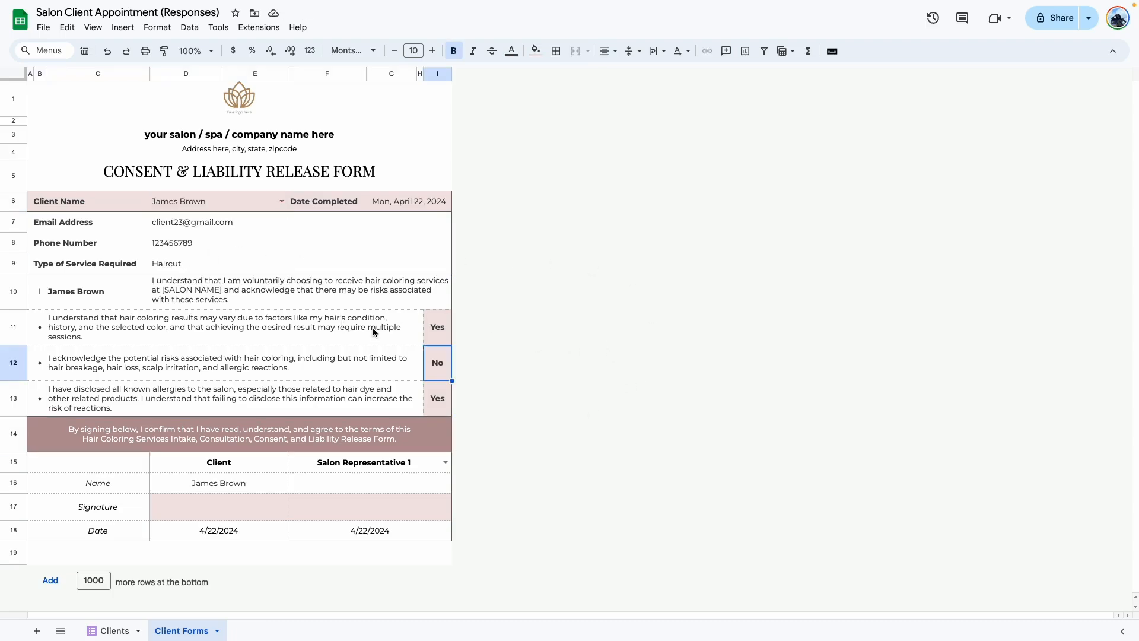
Check the newest client's answers to the three acknowledgements in rows 11 to 13 of the release form.
left_click(442, 333)
key("Down")
key("Down")
key("Down")
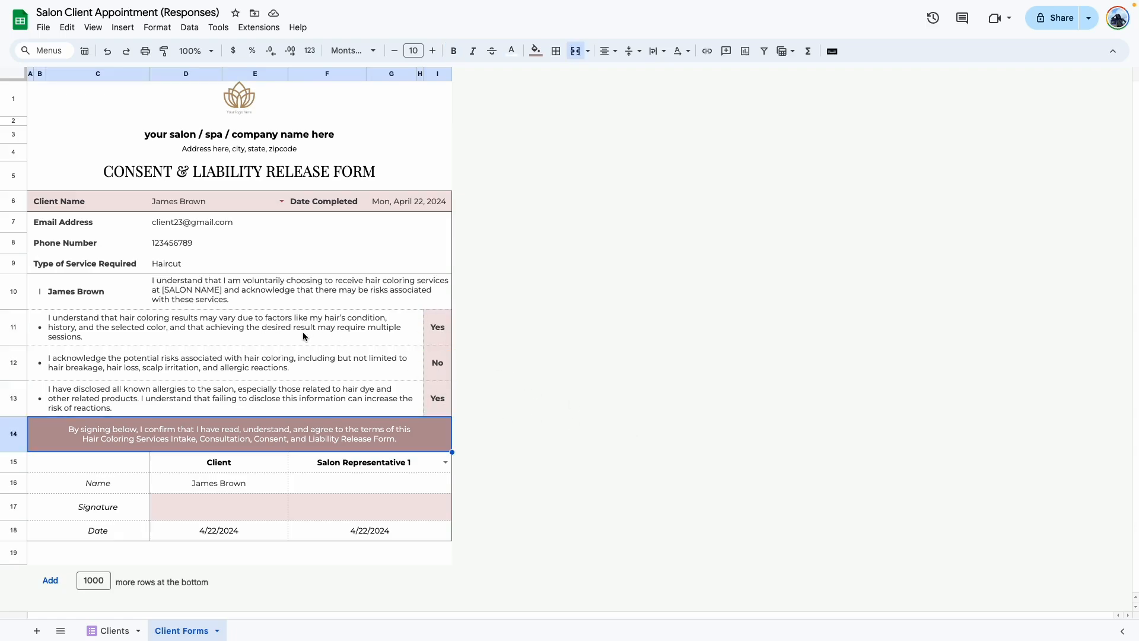
Switch the release form to the second listed client and review the answers in I11:I13.
left_click(281, 201)
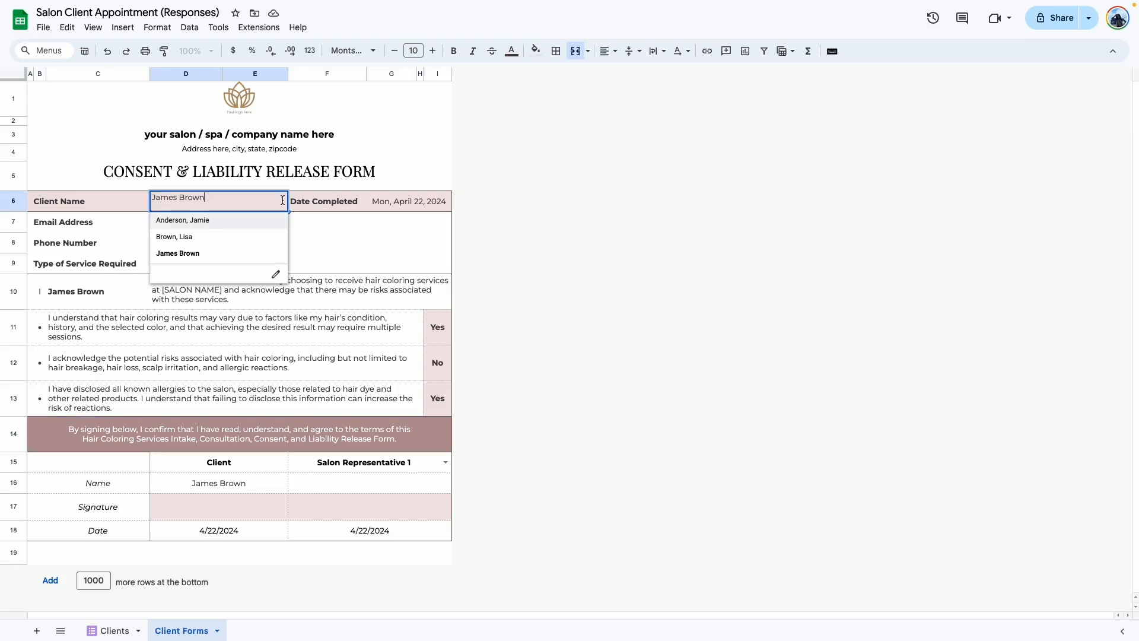
left_click(196, 236)
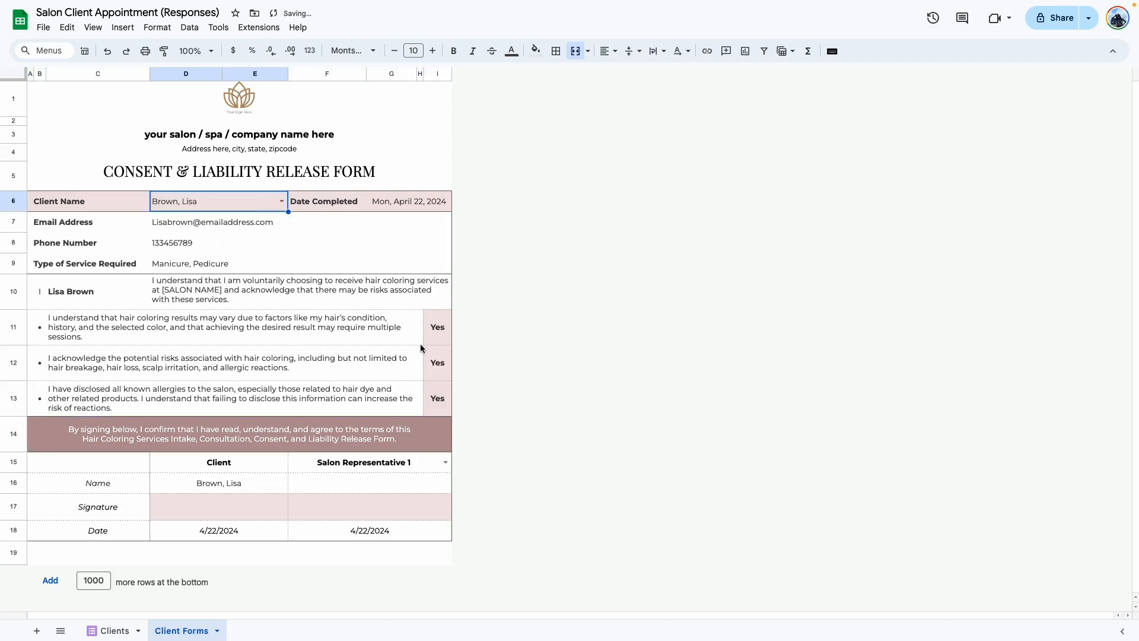
left_click(434, 326)
left_click_drag(434, 324, 436, 395)
left_click(437, 396)
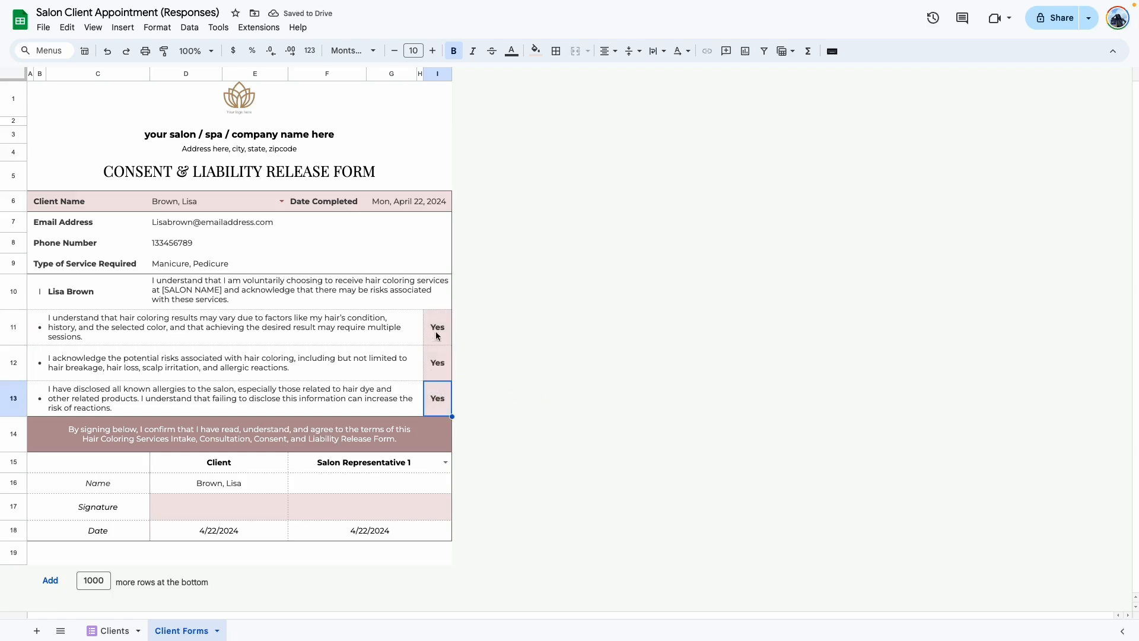
left_click_drag(433, 331, 445, 407)
Switch the release form to the first listed client and review the answers in I11:I13.
left_click(284, 201)
left_click(178, 220)
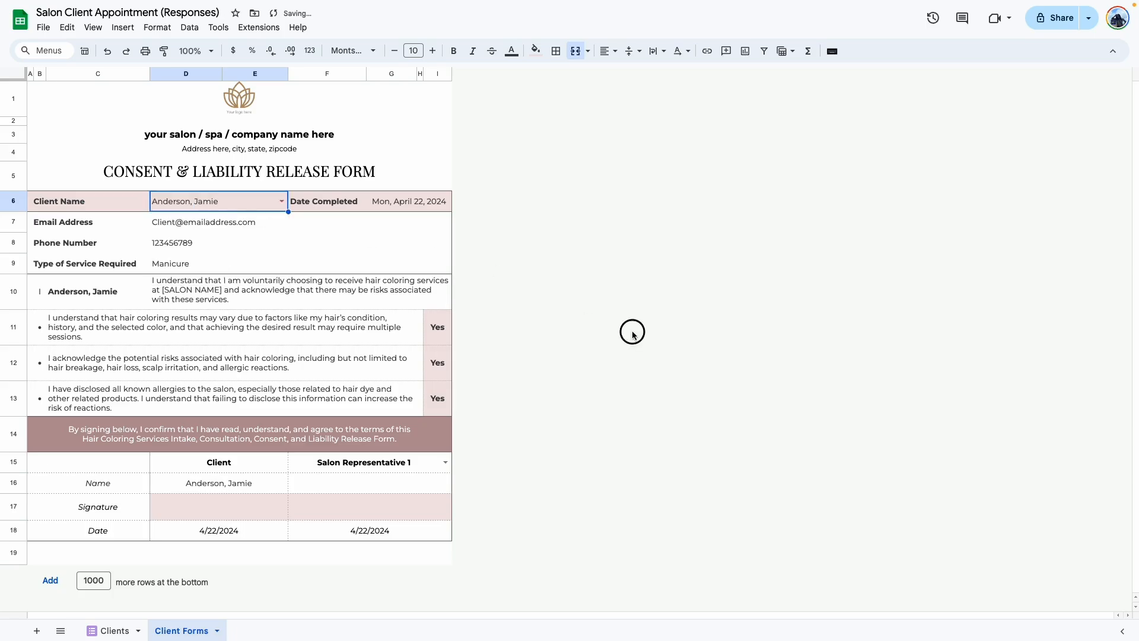
left_click(449, 323)
left_click_drag(439, 396, 450, 330)
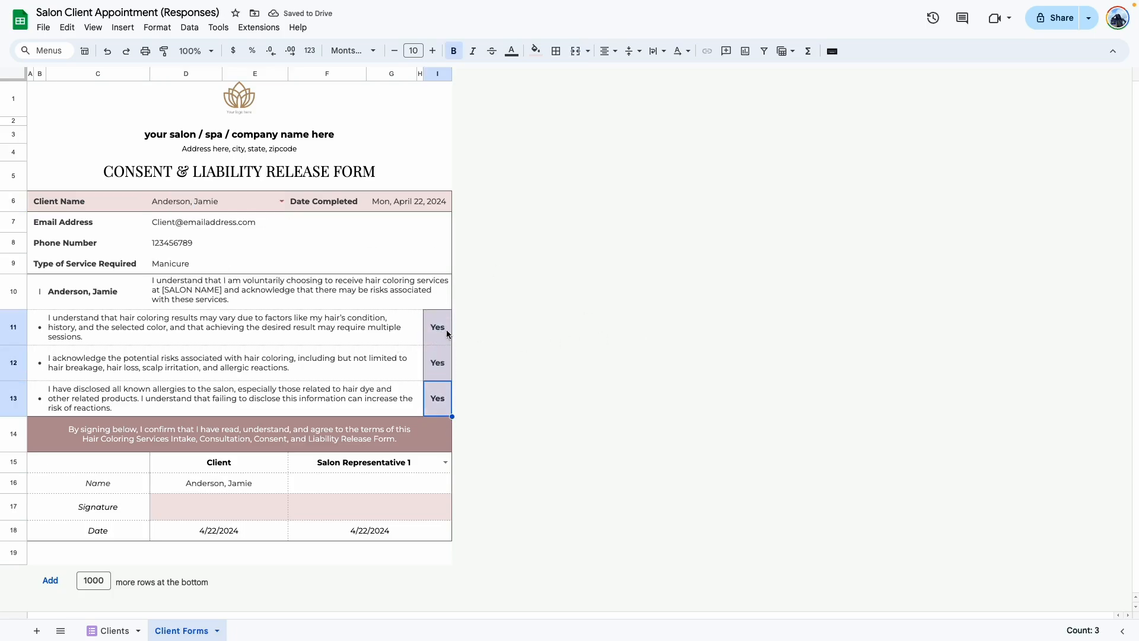
left_click(437, 362)
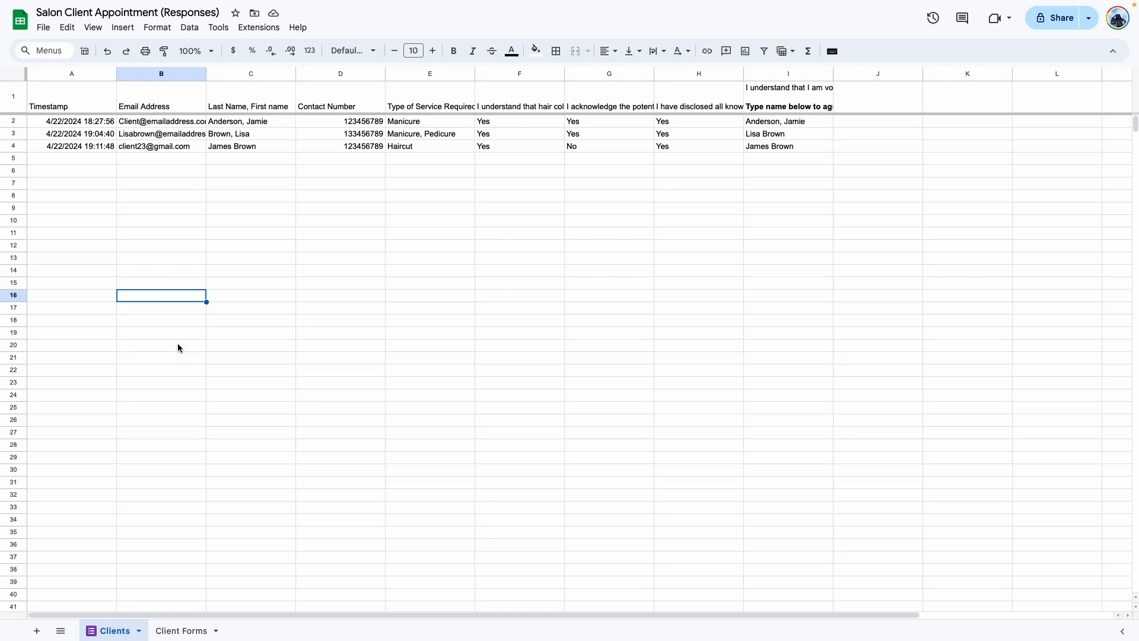
Look through the empty rows of the Clients sheet and examine the client names in column C.
scroll(154, 354, "down", 18)
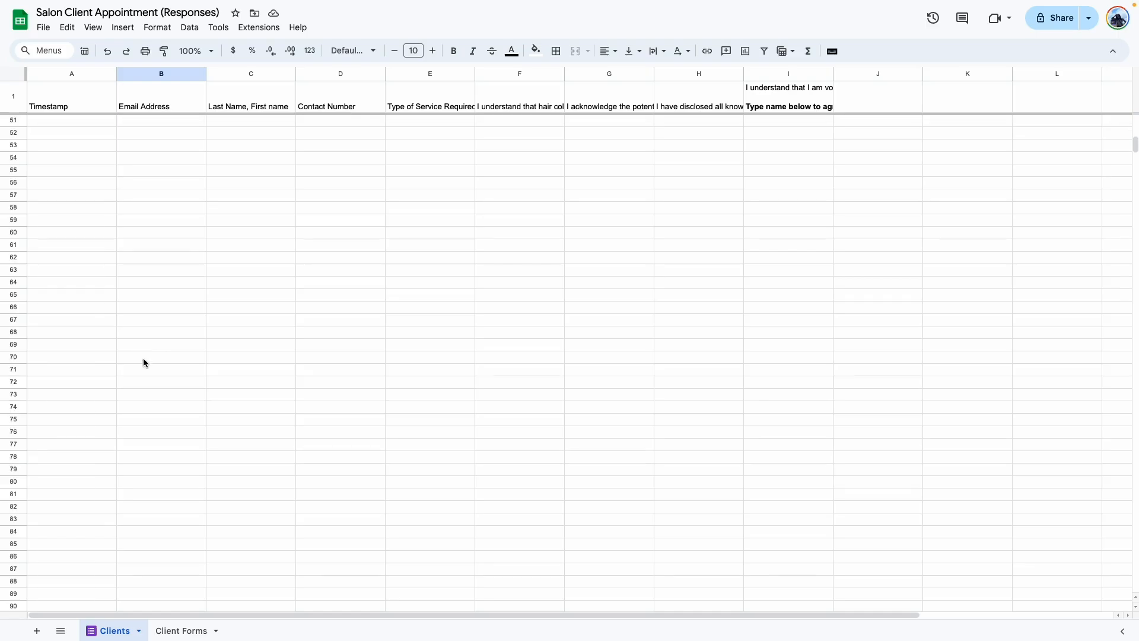
left_click(101, 354)
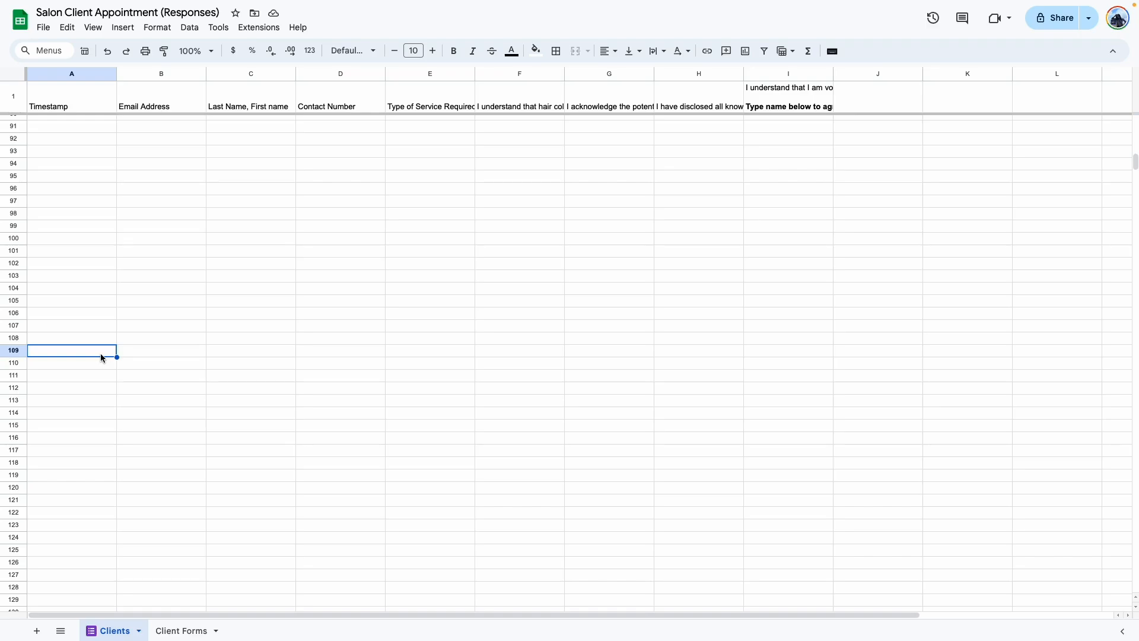
key("super+shift+Down")
left_click(76, 603)
scroll(155, 539, "down", 2)
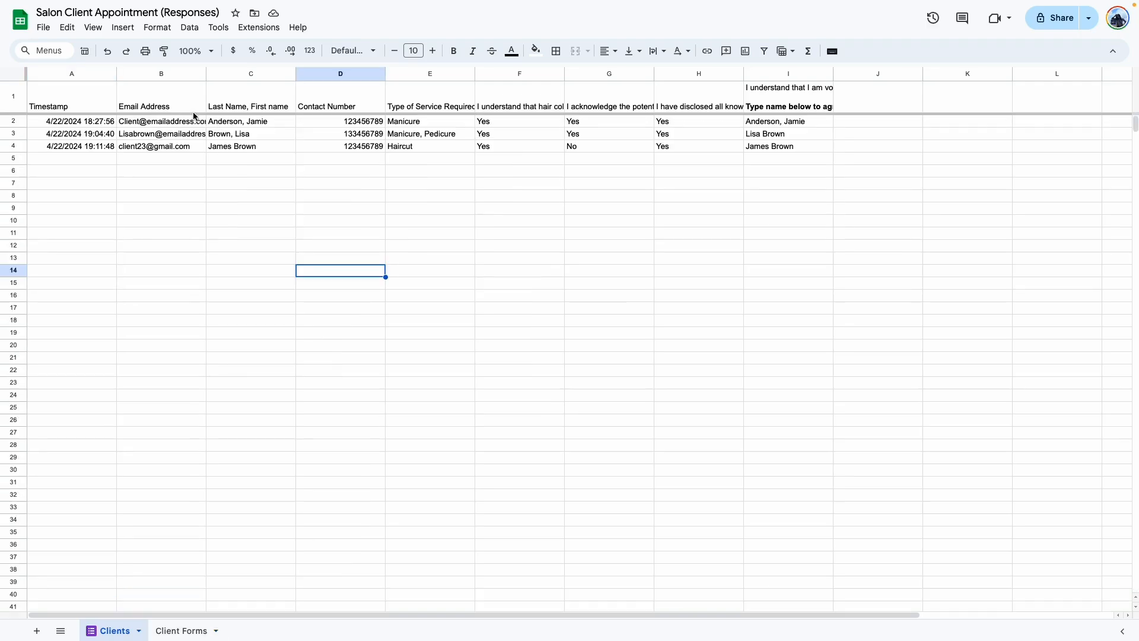
left_click_drag(223, 120, 254, 224)
left_click(241, 296)
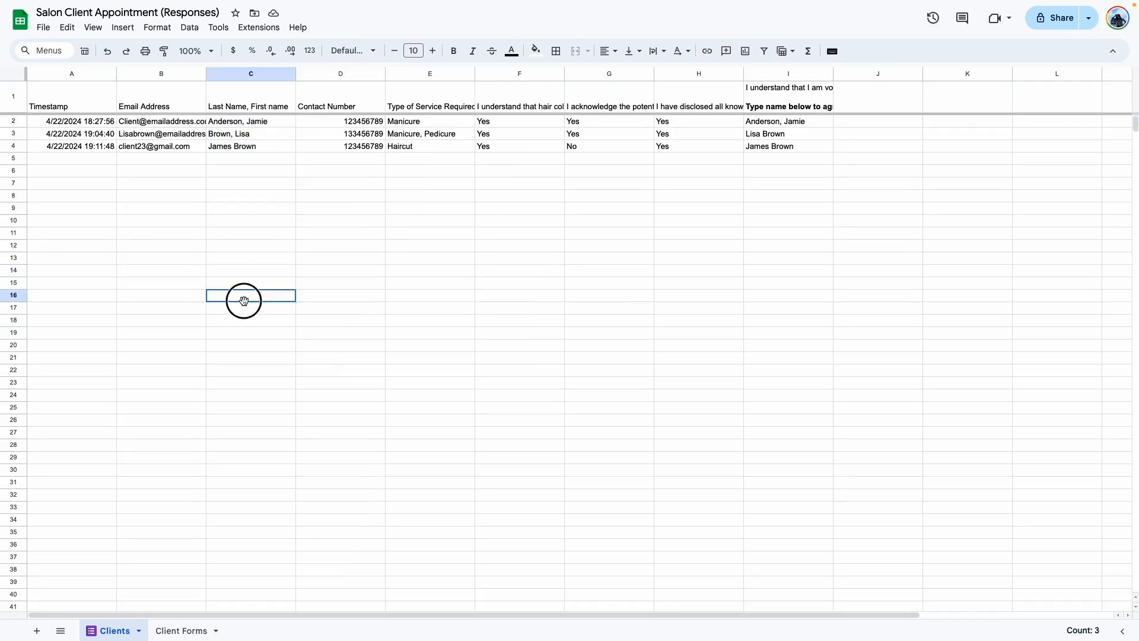
Return to the Client Forms sheet and select the second listed client as the release form's Client Name.
left_click(176, 632)
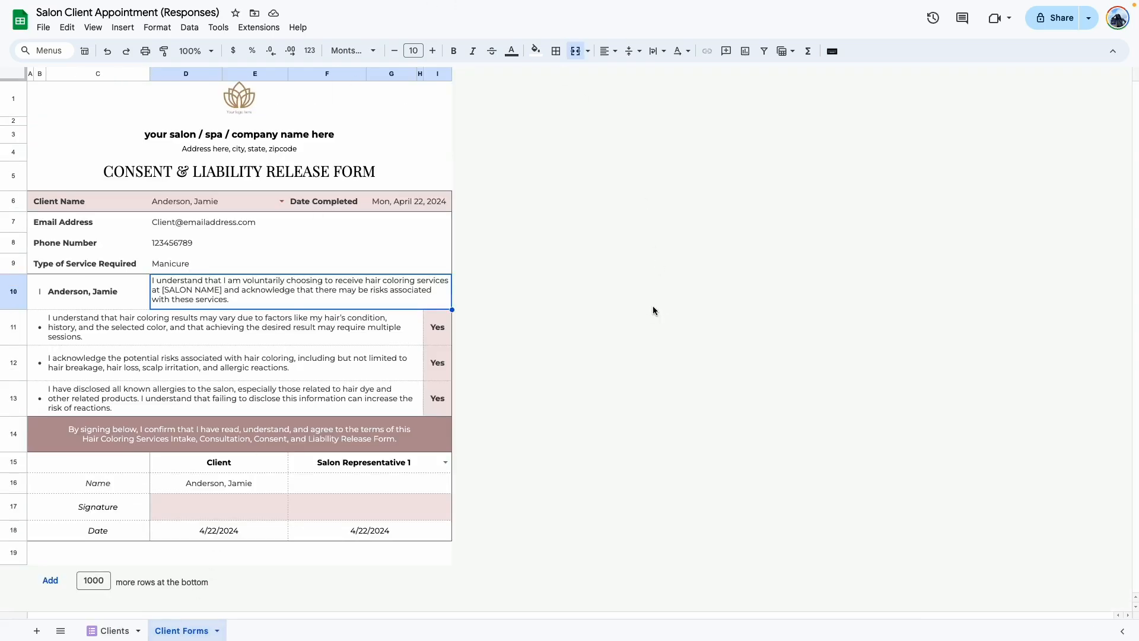
left_click(282, 201)
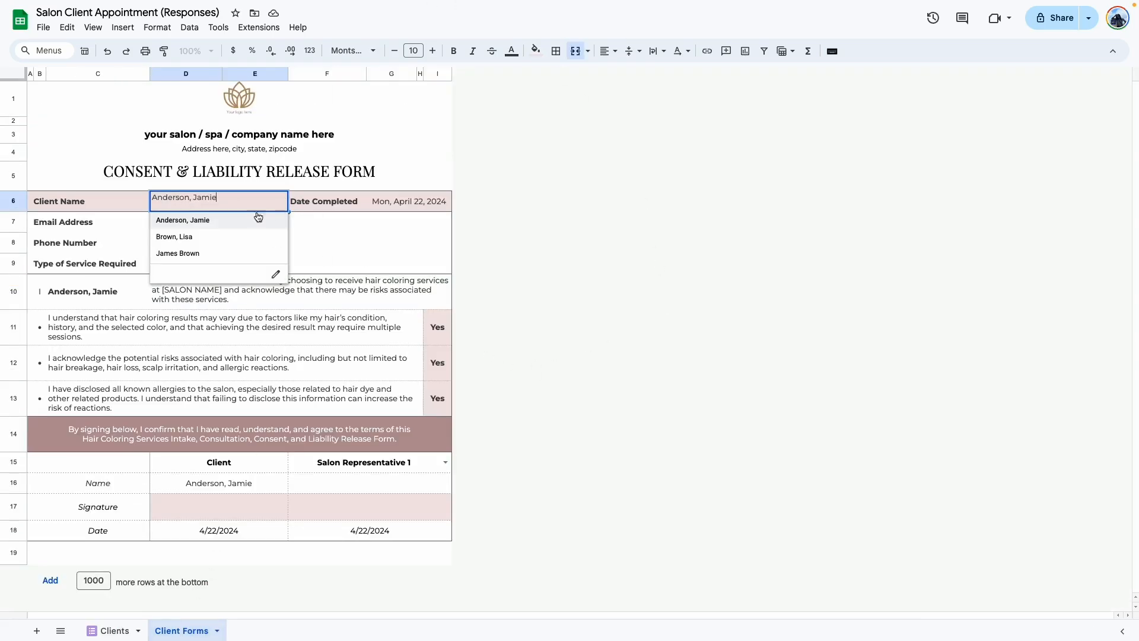
left_click(216, 243)
left_click(491, 427)
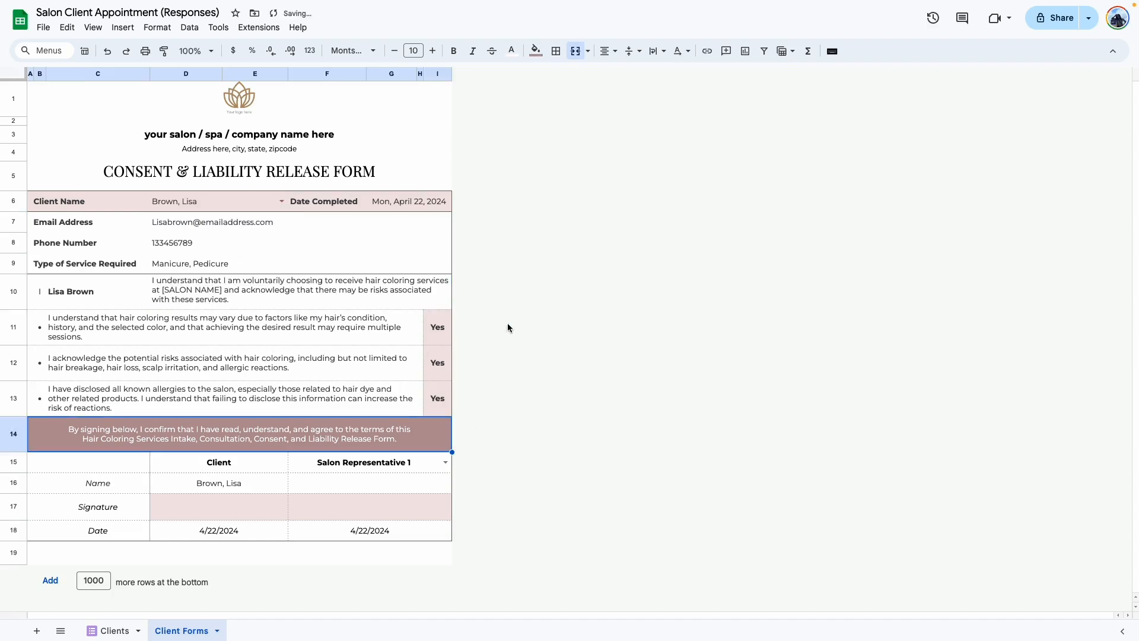
left_click(564, 327)
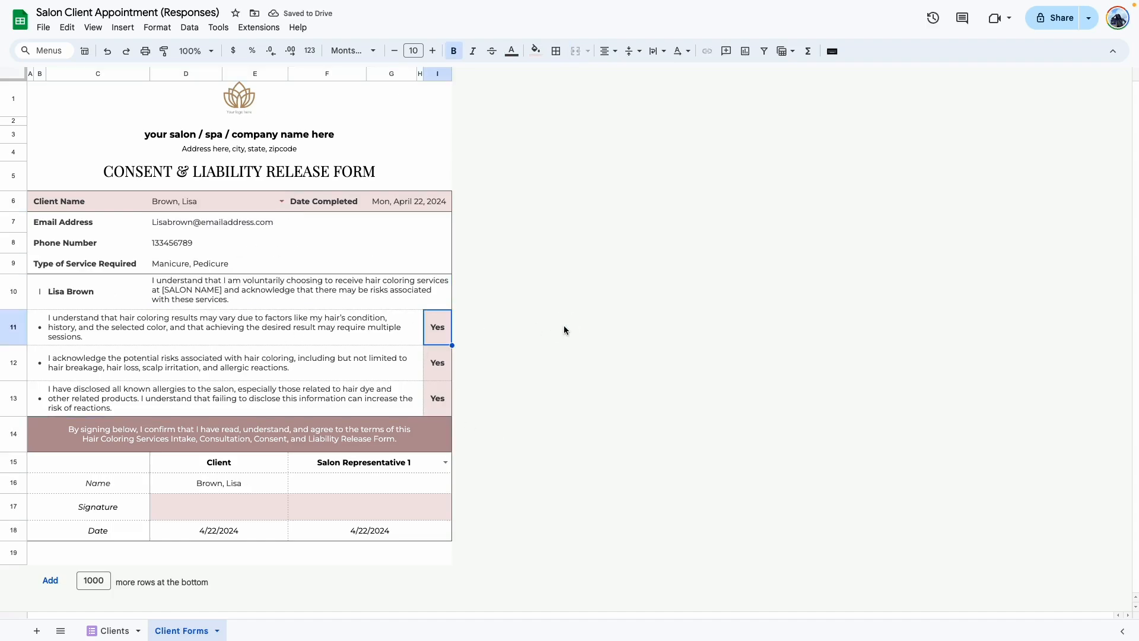